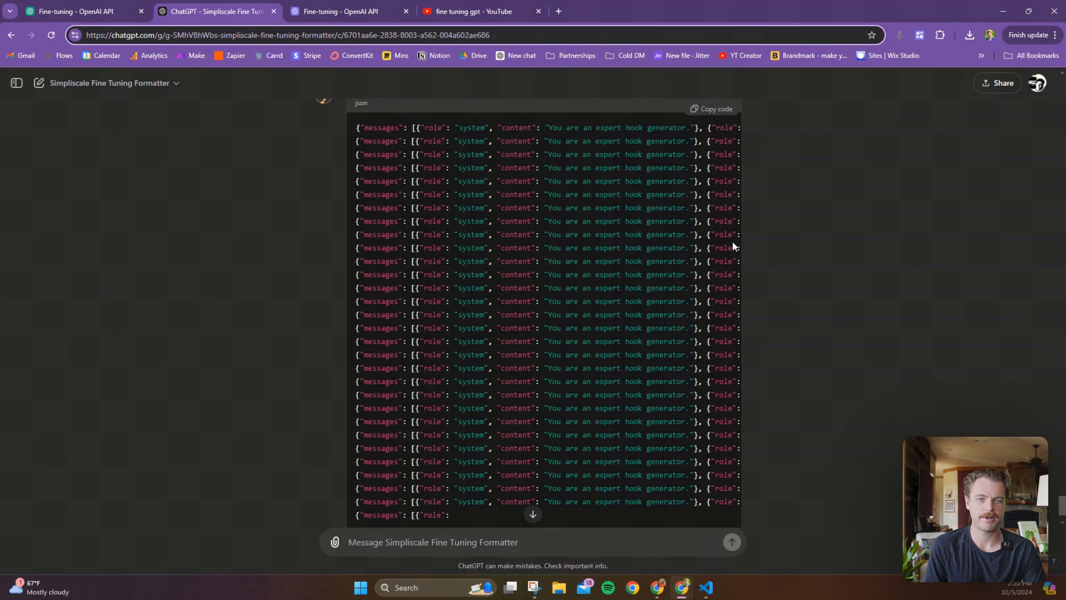
- Copy the generated JSON training examples from the chat and switch to Visual Studio Code
{"action": "left_click", "coordinate": [719, 110]}
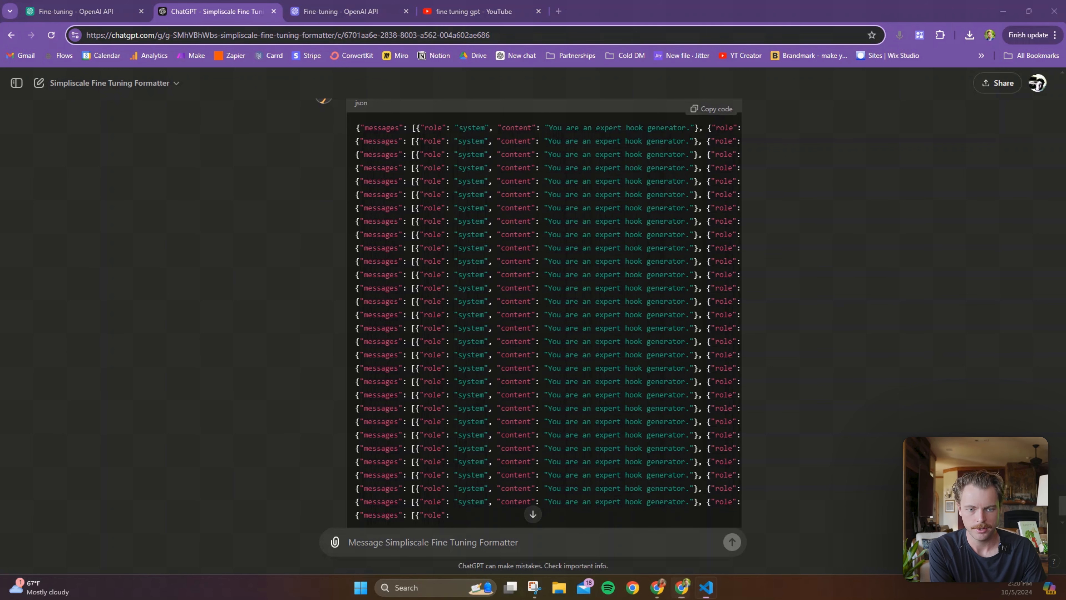
{"action": "left_click_drag", "start_coordinate": [1065, 342], "coordinate": [659, 2]}
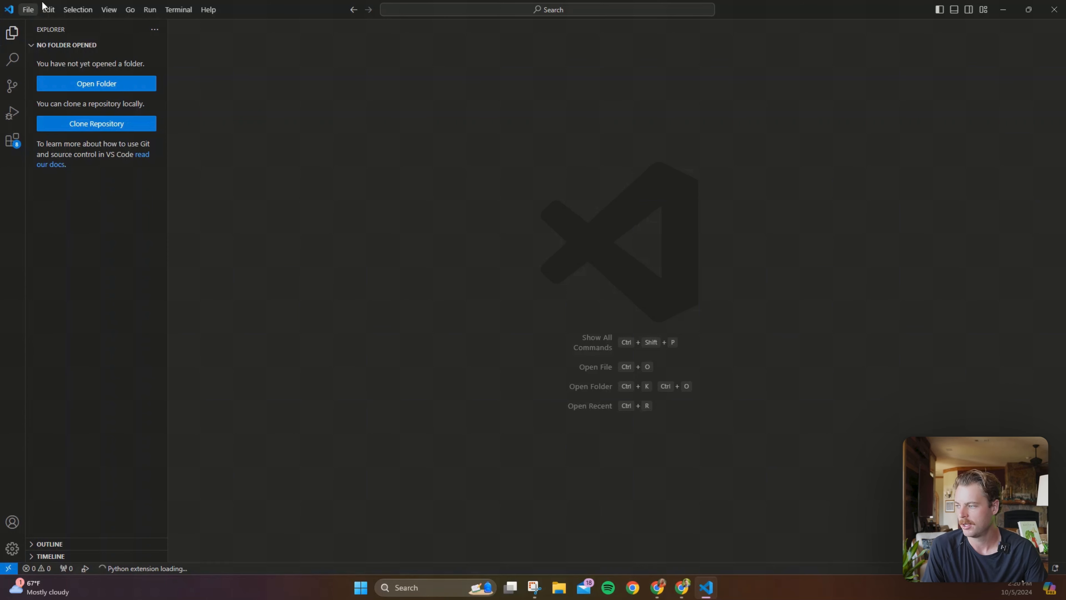
- Create a new file named testvideo.jsonl in the Downloads folder
{"action": "left_click", "coordinate": [48, 9]}
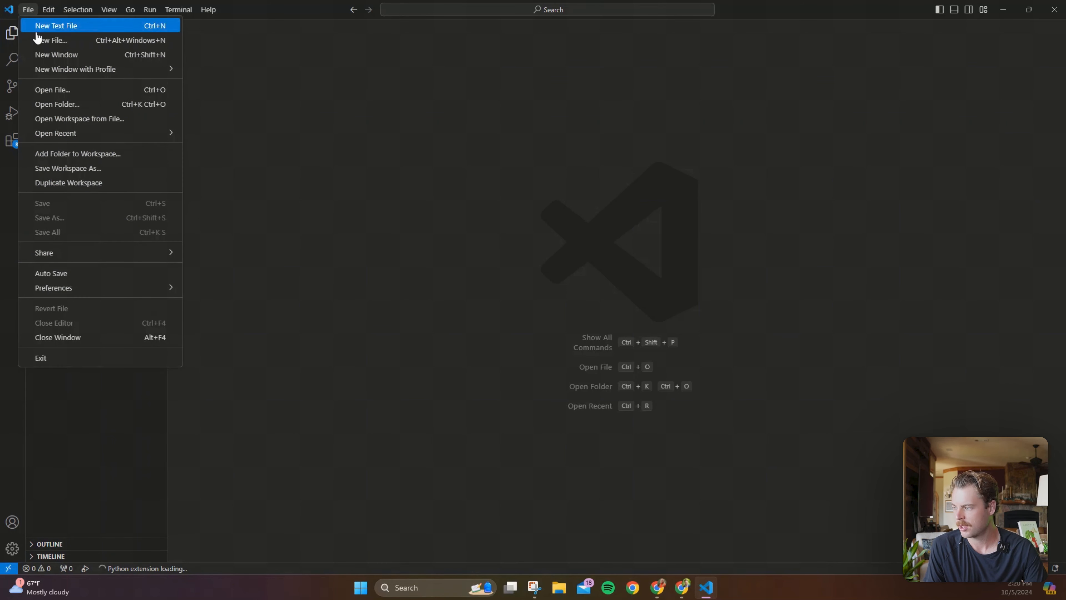
{"action": "left_click", "coordinate": [55, 42]}
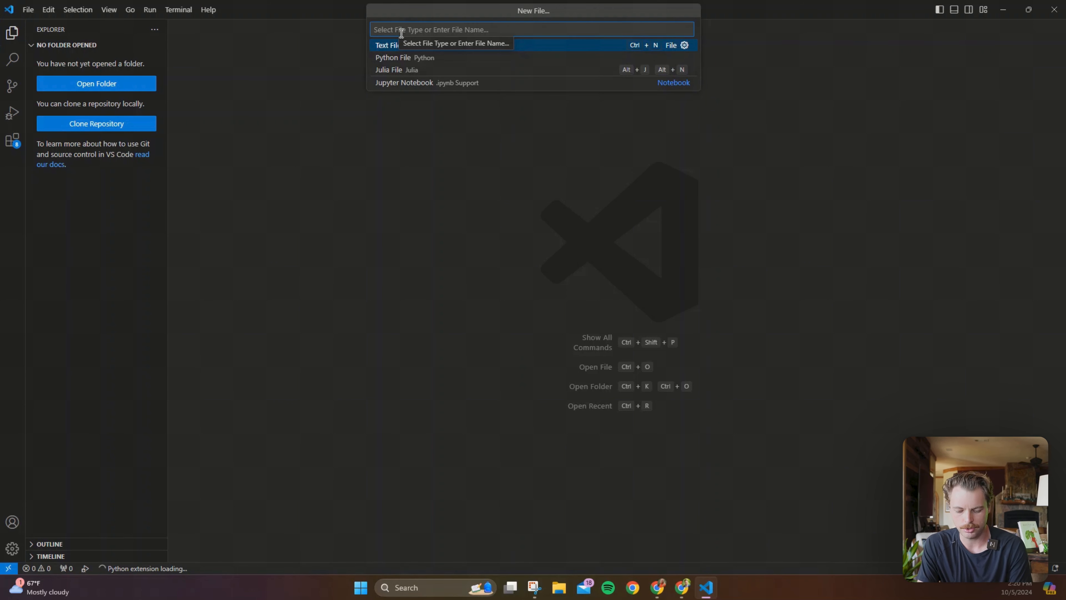
{"action": "type", "text": "testv"}
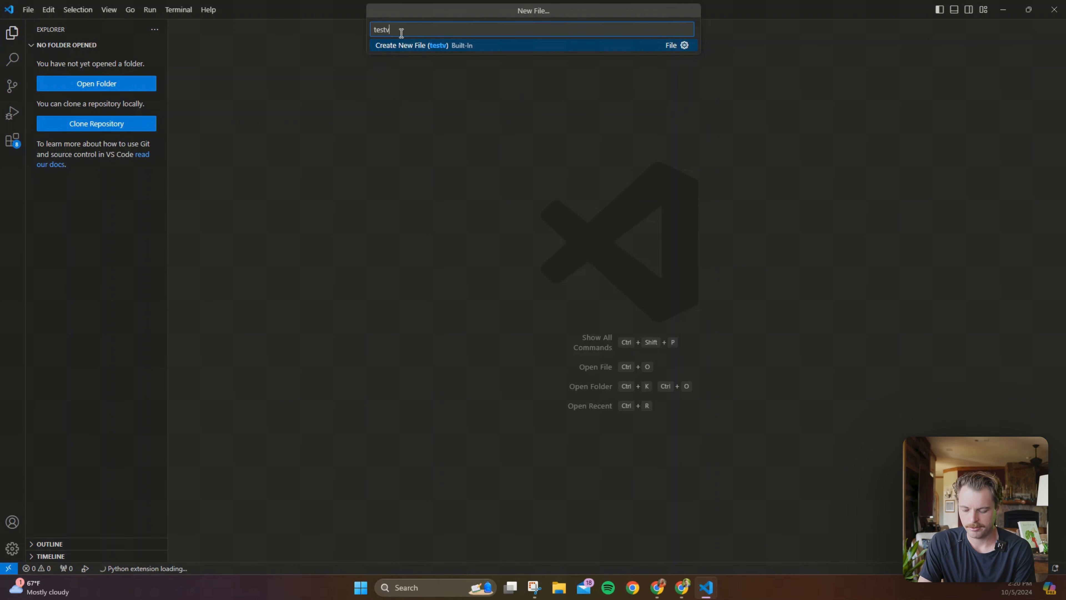
{"action": "type", "text": "ideo."}
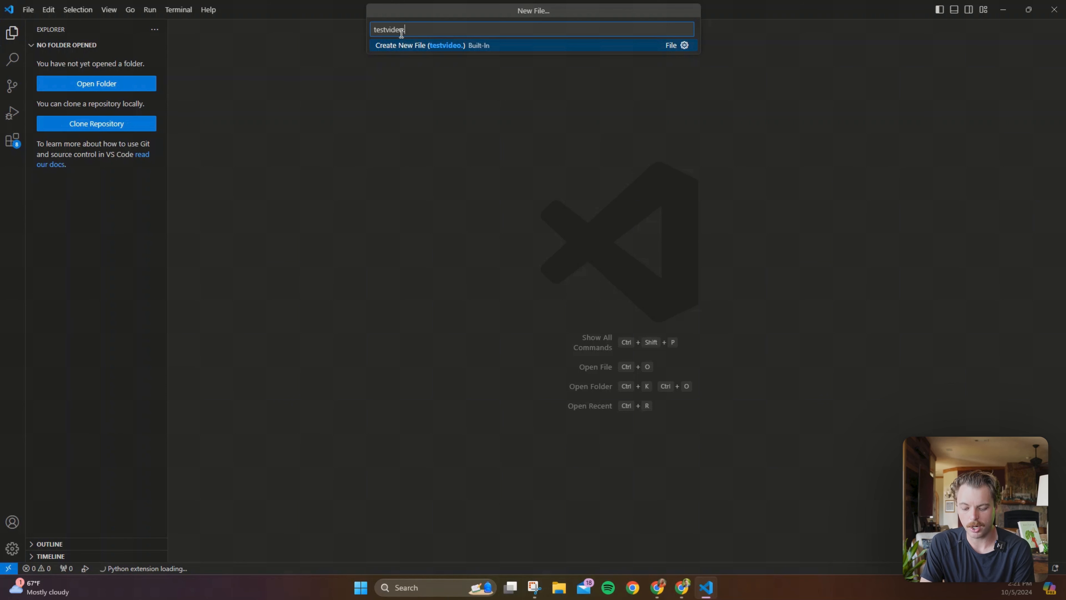
{"action": "type", "text": "jsonl"}
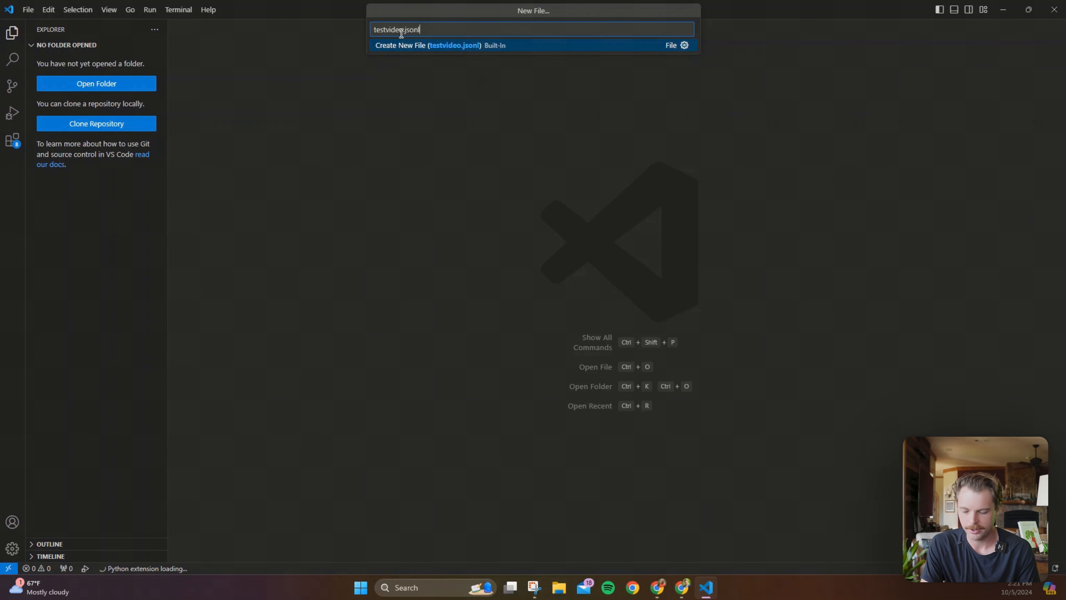
{"action": "key", "text": "Return"}
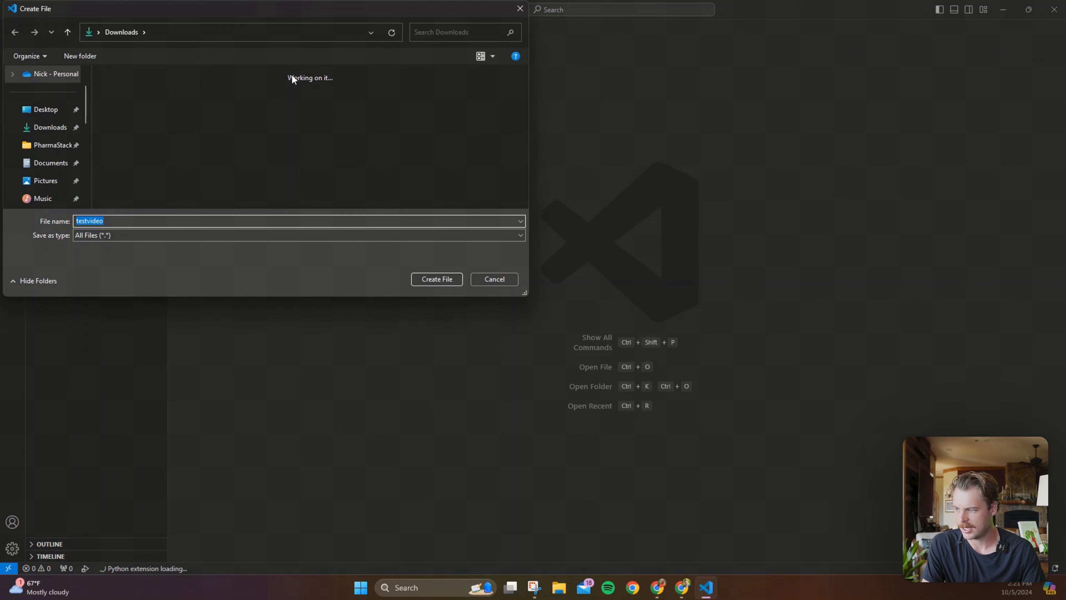
{"action": "left_click", "coordinate": [116, 220]}
{"action": "type", "text": ".jsonl"}
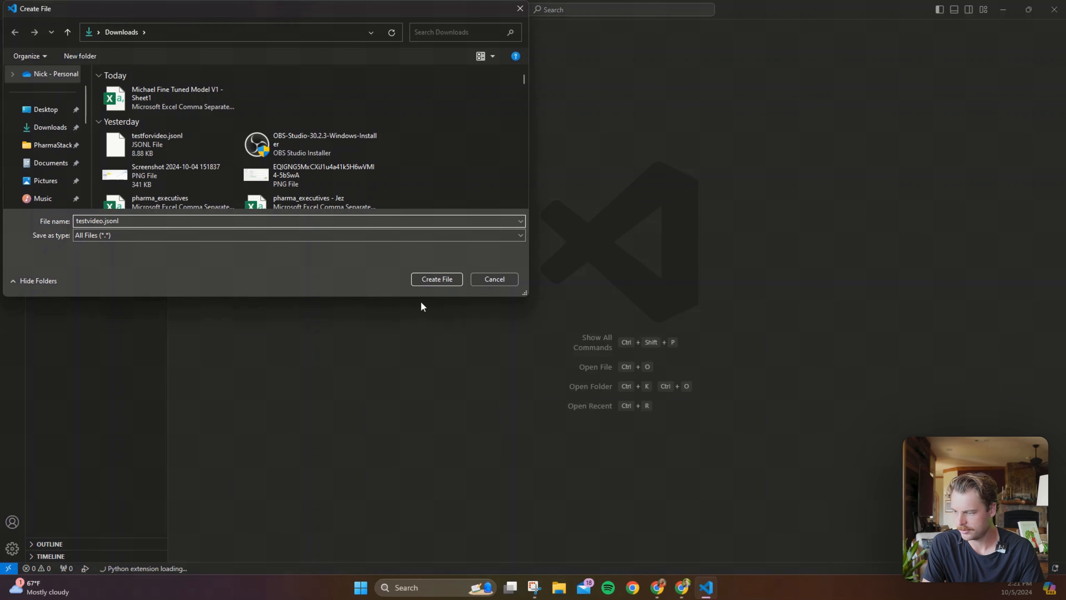
{"action": "left_click", "coordinate": [435, 281]}
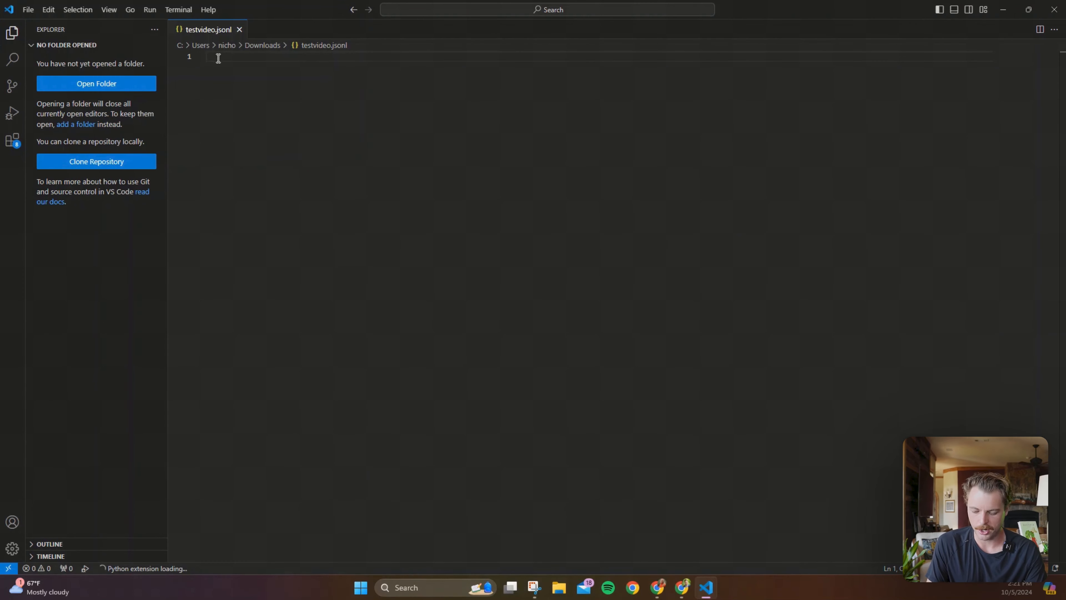
- Paste the copied training examples into testvideo.jsonl and delete the incomplete line 30 along with the empty line after it
{"action": "key", "text": "ctrl+v"}
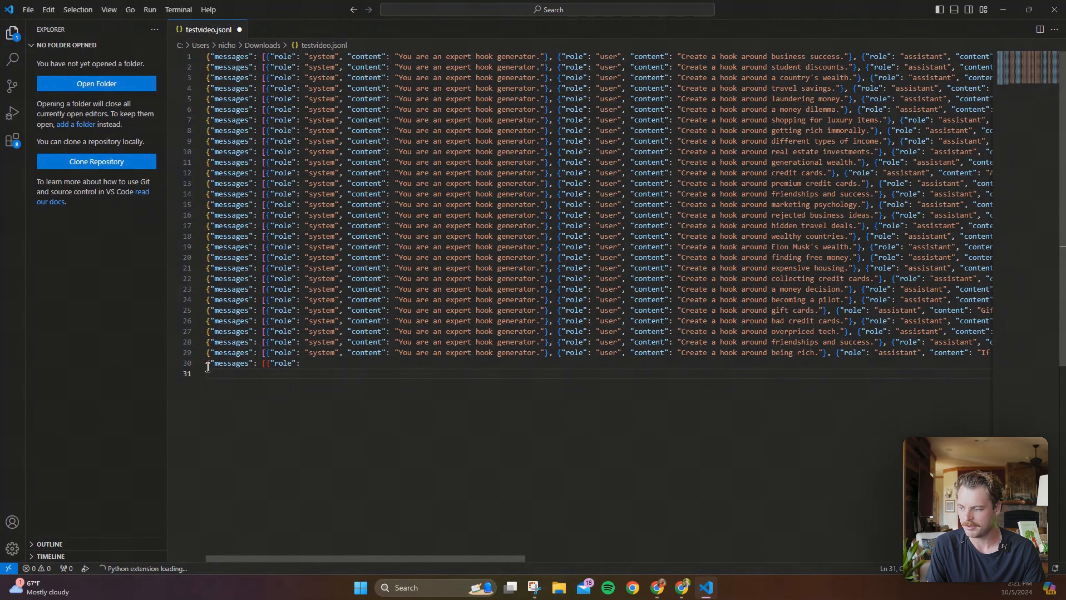
{"action": "left_click_drag", "start_coordinate": [207, 366], "coordinate": [300, 386]}
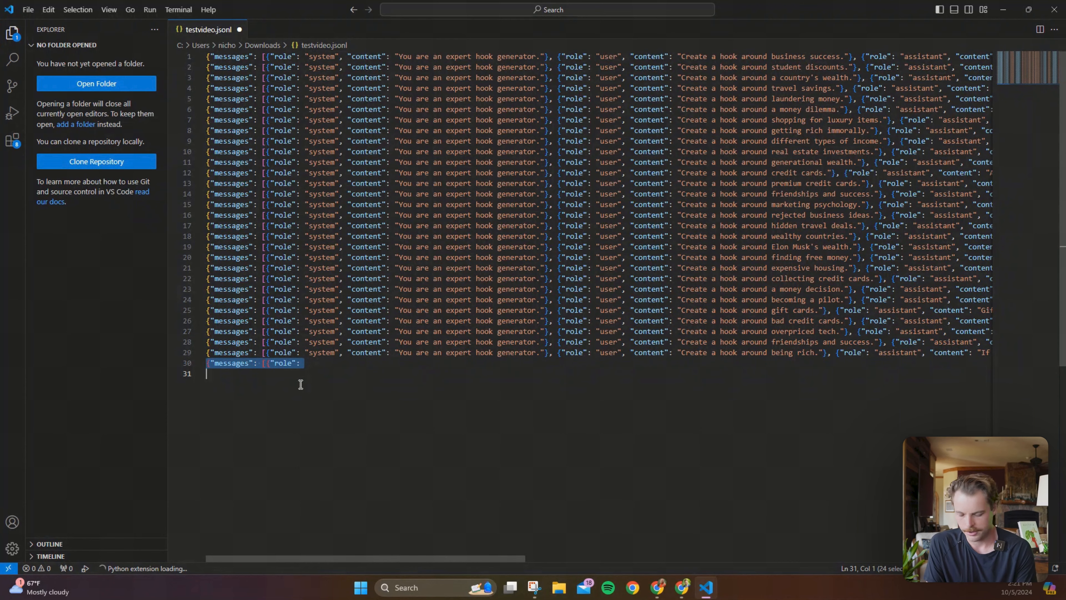
{"action": "key", "text": "BackSpace"}
{"action": "key", "text": "BackSpace"}
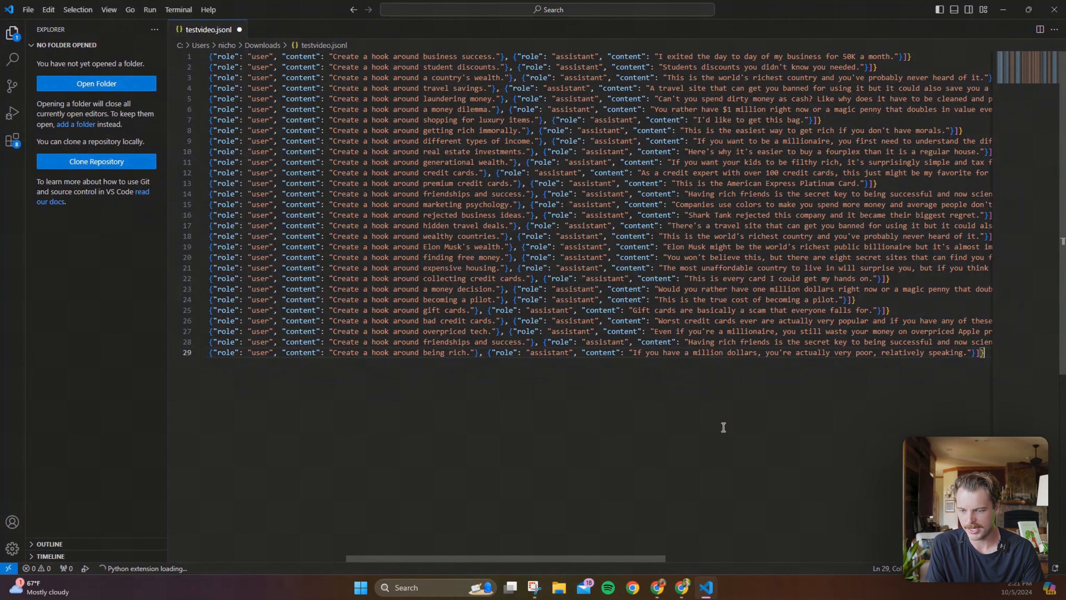
{"action": "left_click_drag", "start_coordinate": [625, 558], "coordinate": [423, 567]}
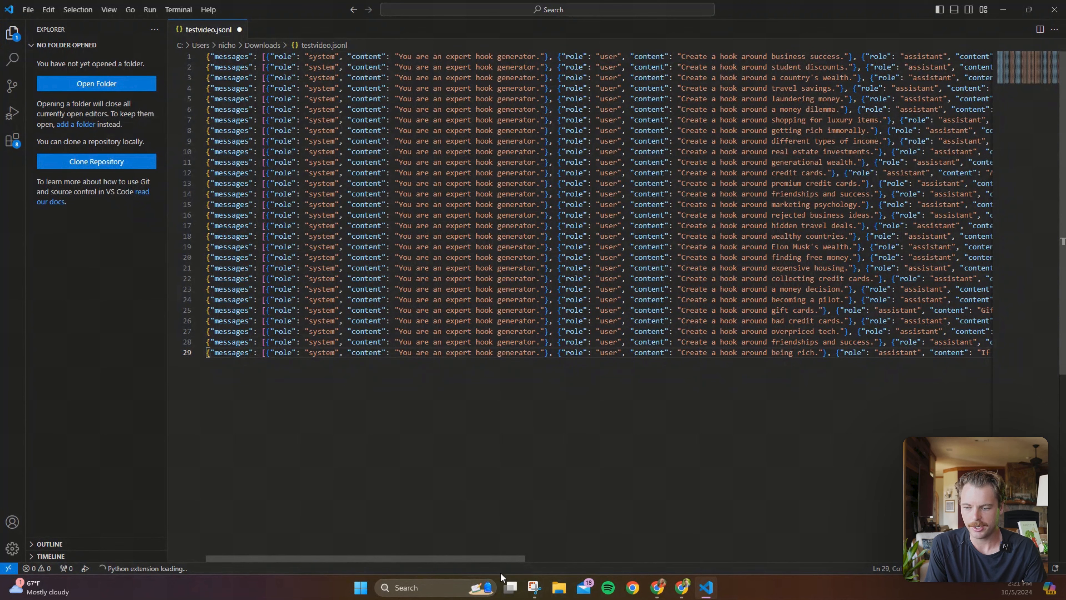
{"action": "left_click_drag", "start_coordinate": [463, 559], "coordinate": [695, 563]}
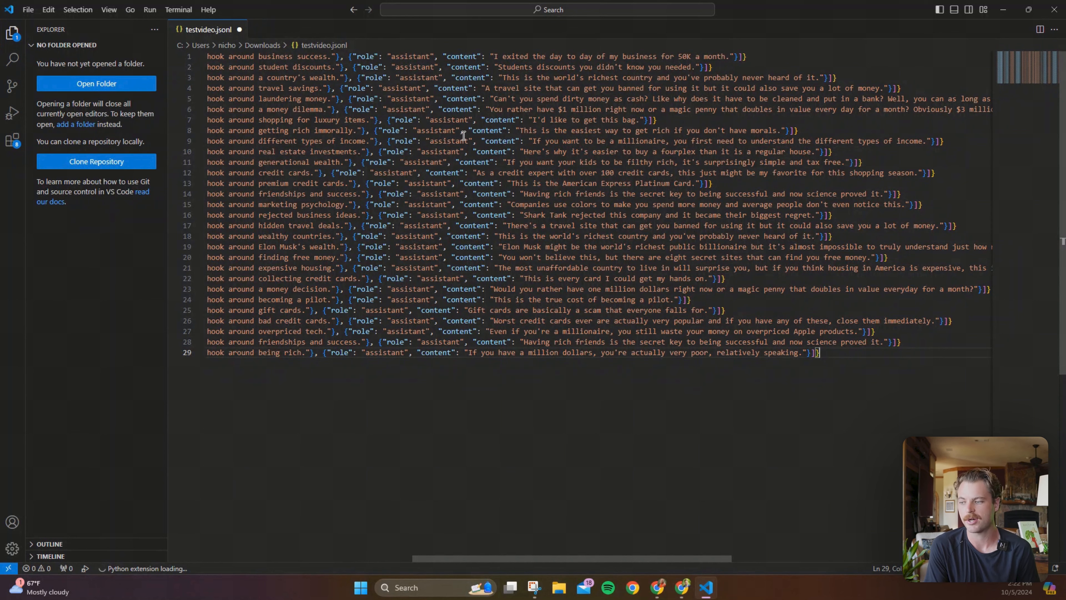
{"action": "key", "text": "Home"}
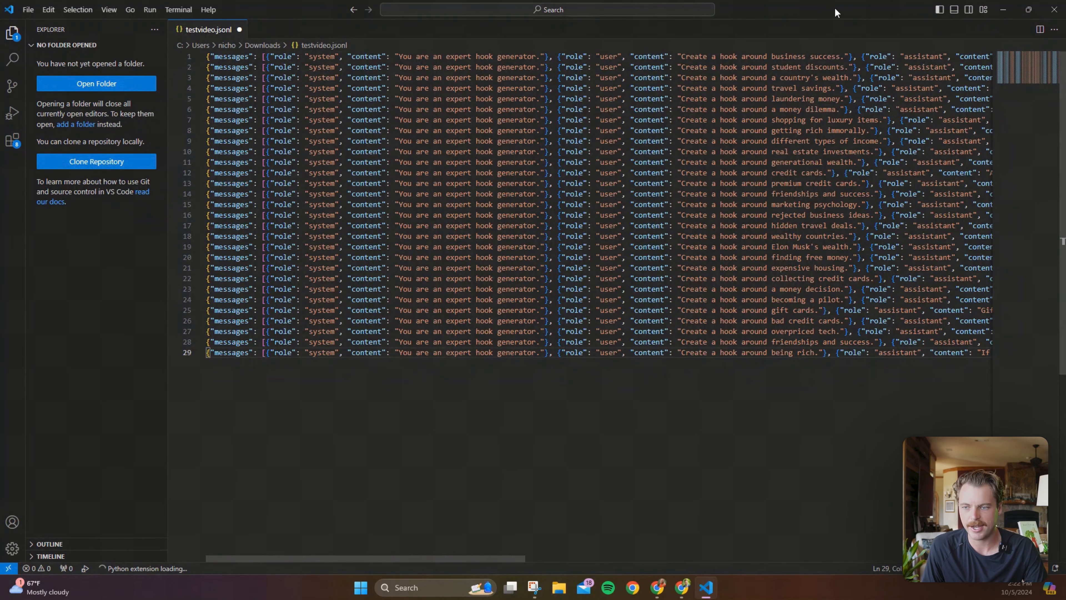
- Switch to the OpenAI fine-tuning page in Chrome and start a new fine-tuned model with gpt-4o-2024-08-06 as base model
{"action": "left_click", "coordinate": [1003, 10]}
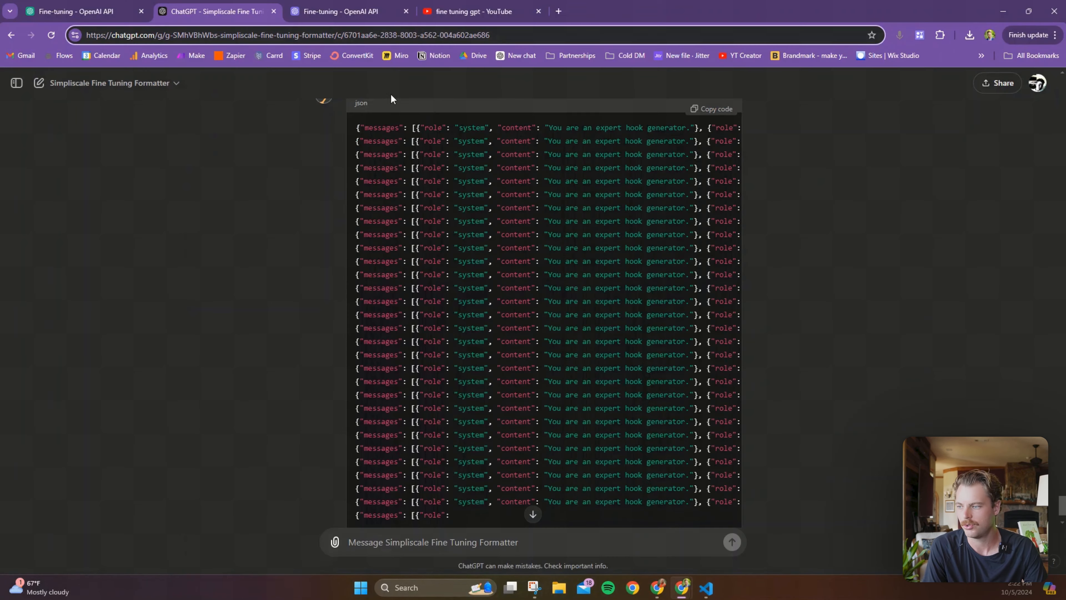
{"action": "left_click", "coordinate": [305, 6]}
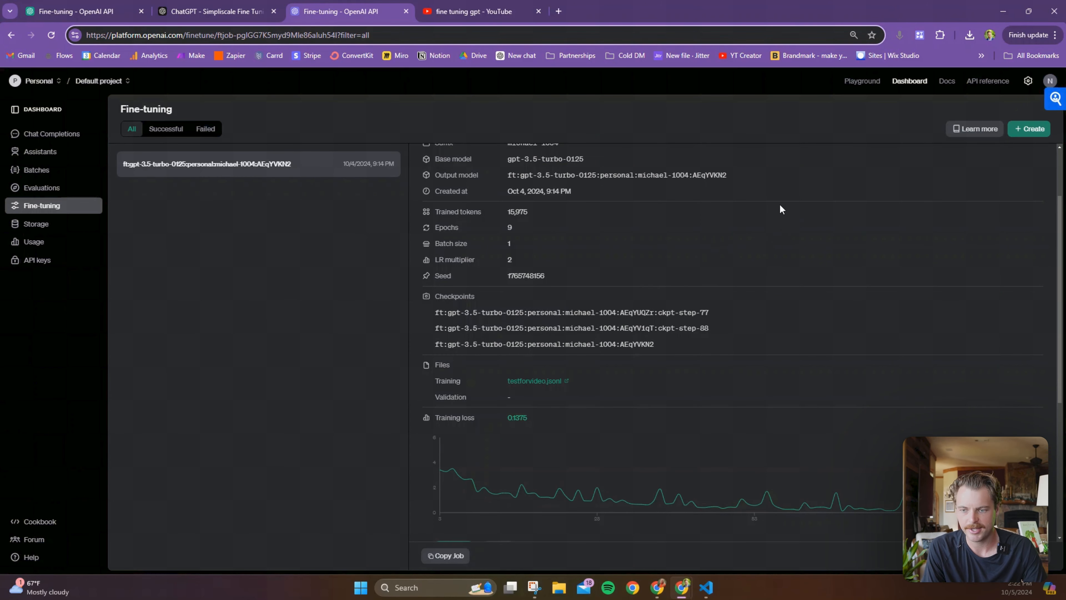
{"action": "left_click", "coordinate": [1028, 131]}
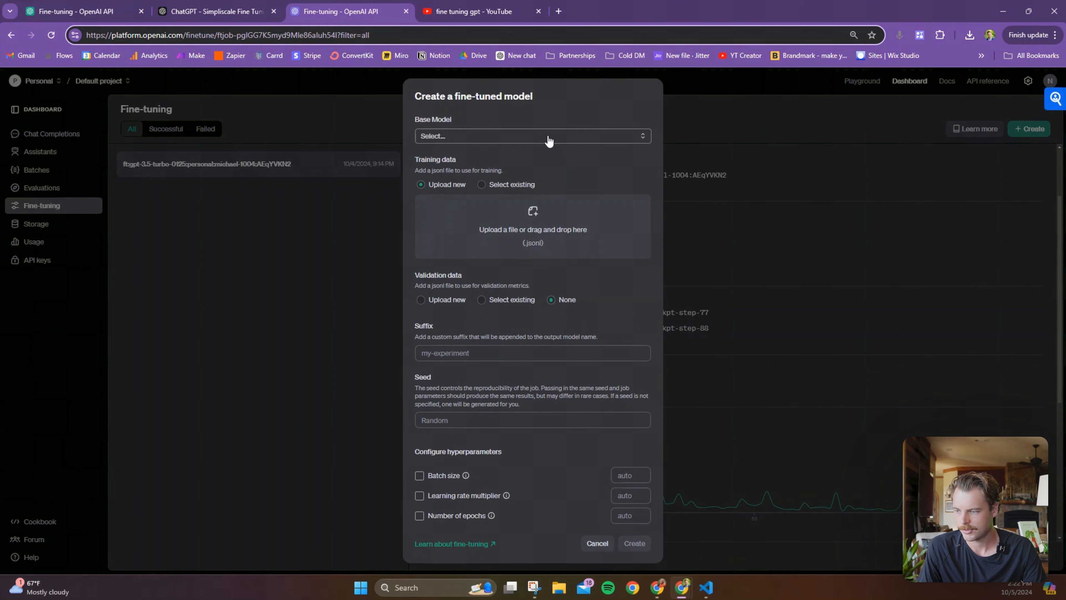
{"action": "left_click", "coordinate": [551, 138]}
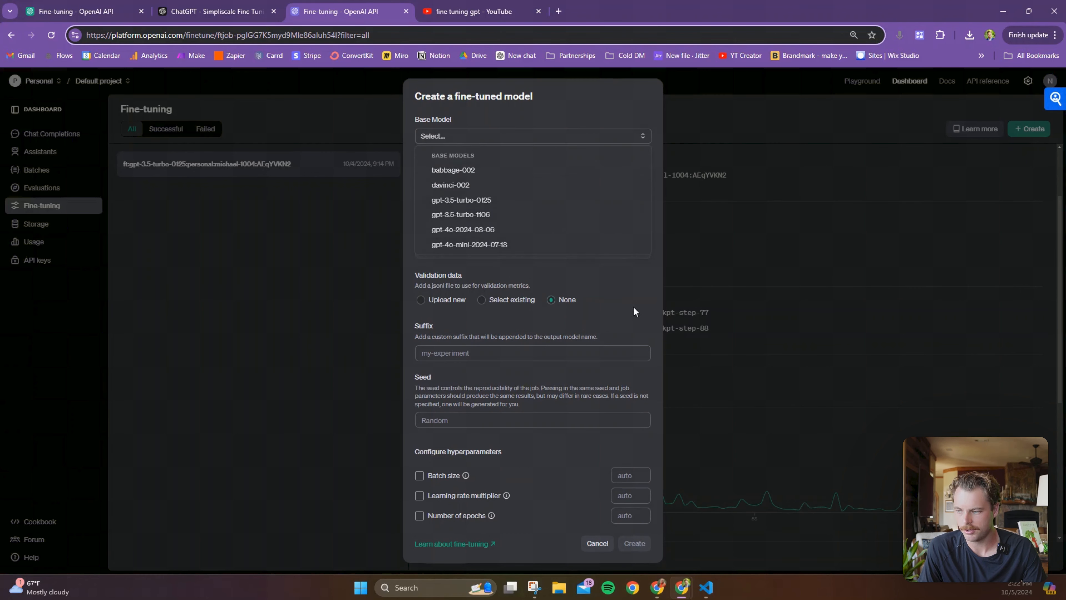
{"action": "left_click", "coordinate": [477, 231]}
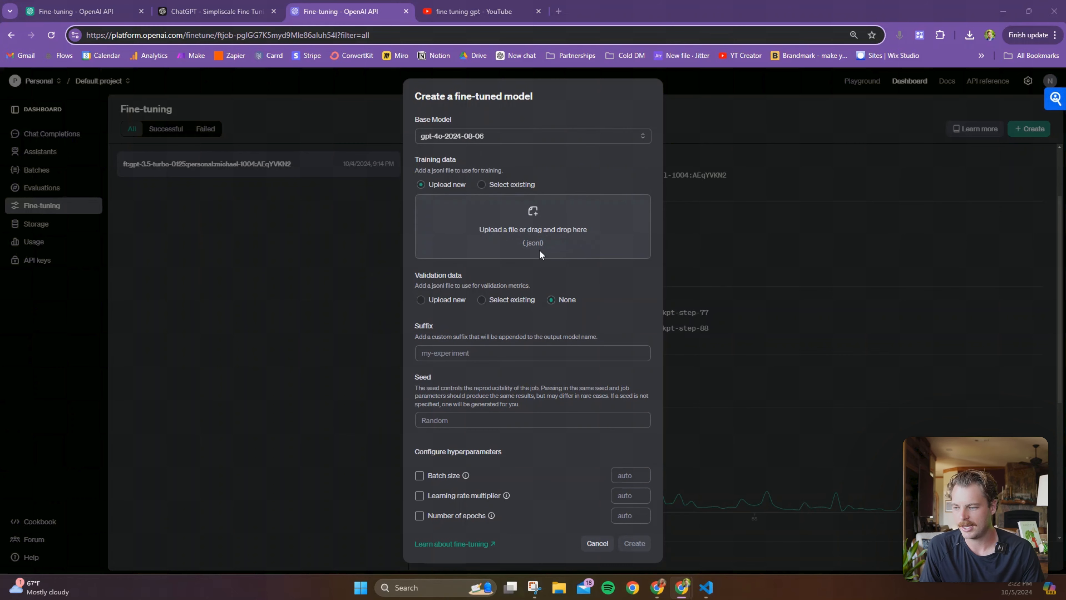
- Try to upload the unsaved testvideo.jsonl from Downloads as the training data
{"action": "left_click", "coordinate": [538, 248]}
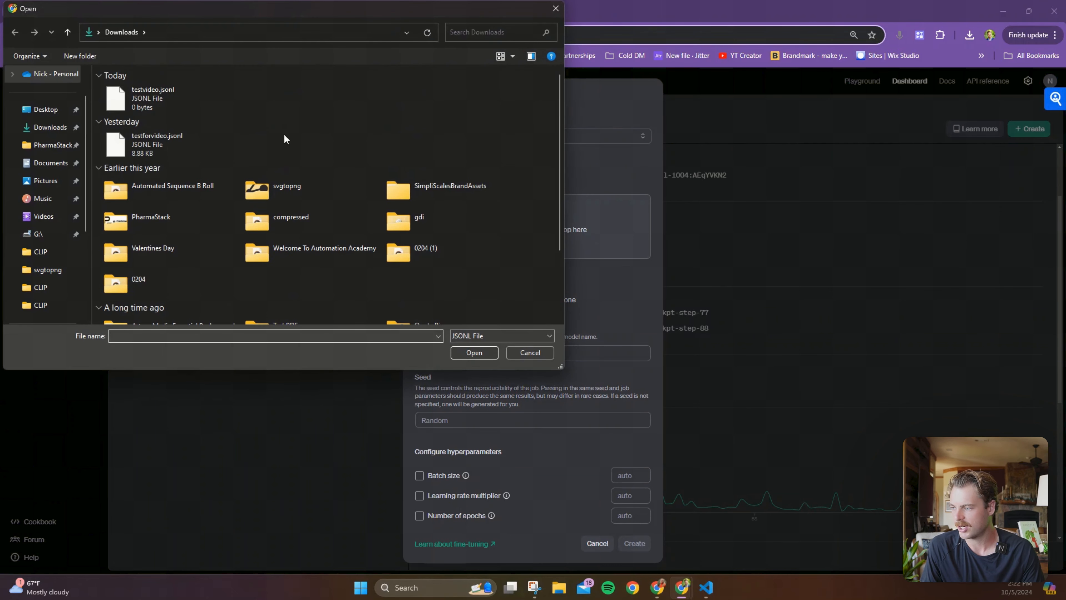
{"action": "left_click", "coordinate": [152, 100]}
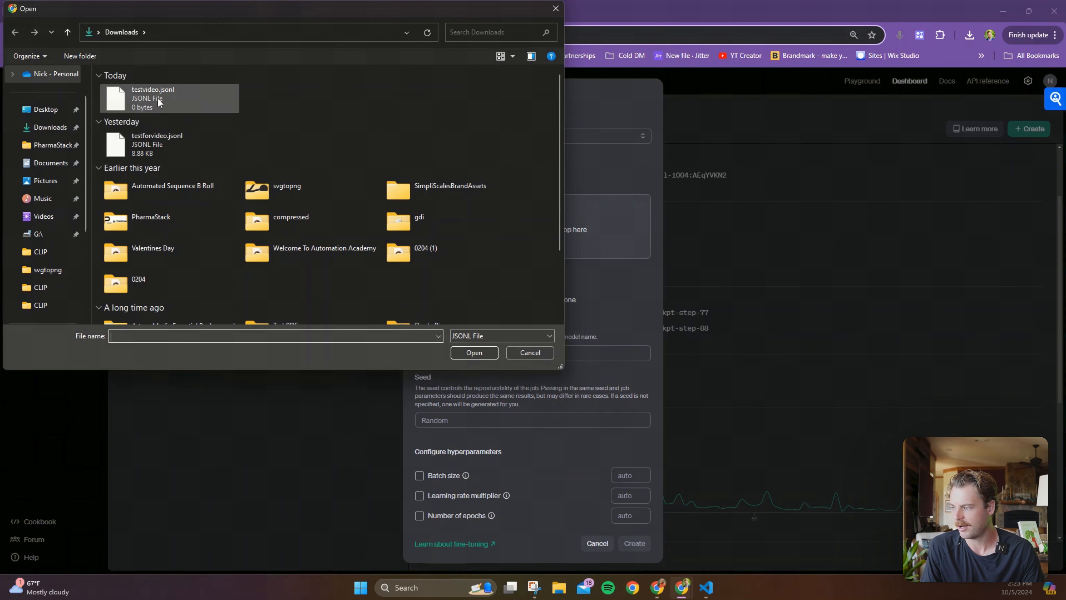
{"action": "left_click", "coordinate": [472, 353]}
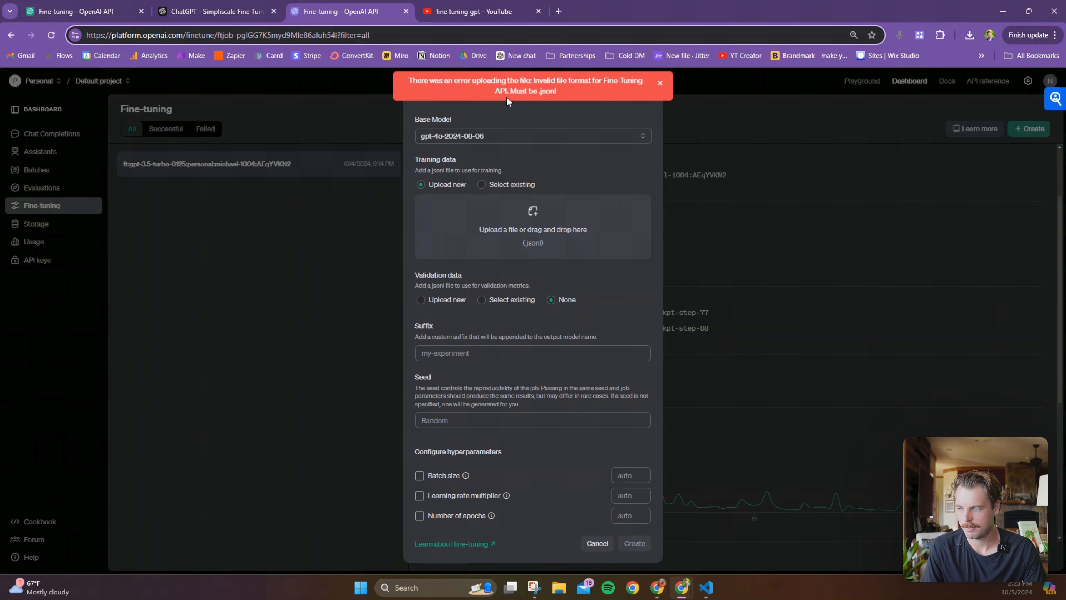
{"action": "left_click", "coordinate": [533, 227]}
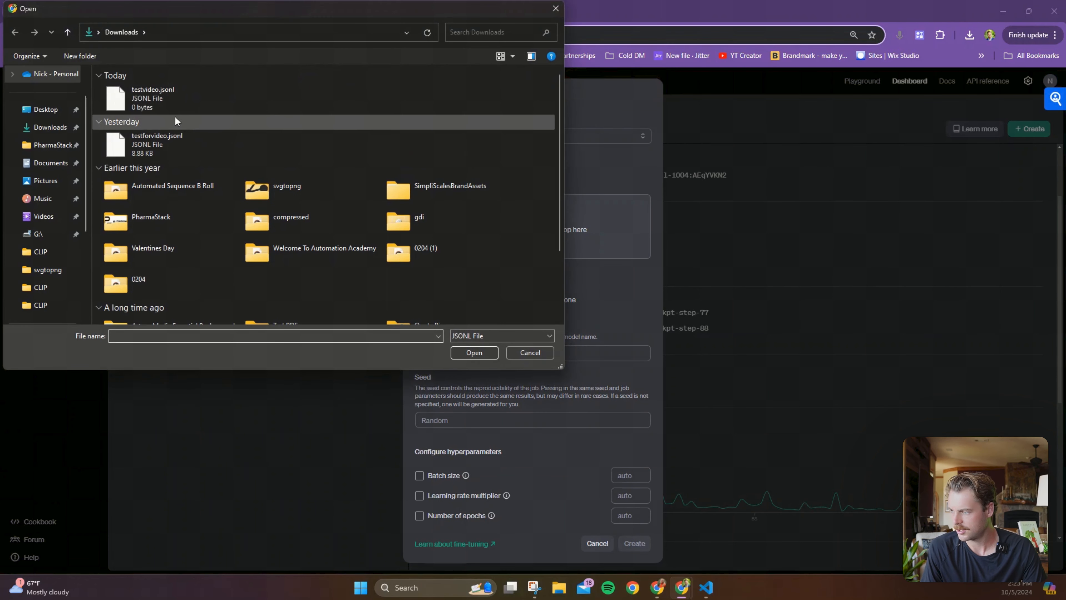
{"action": "left_click", "coordinate": [146, 101]}
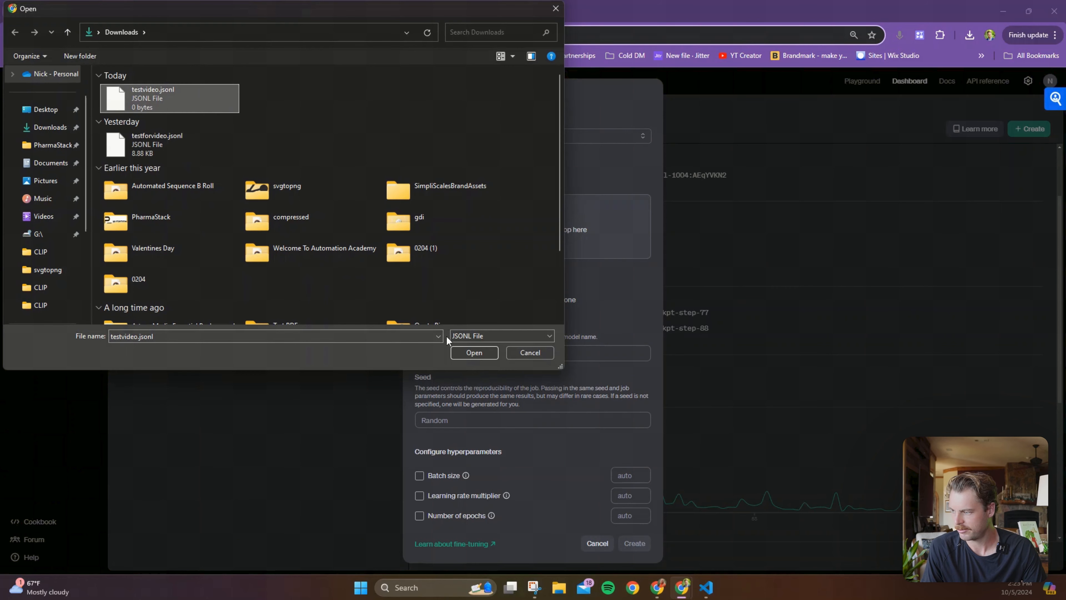
{"action": "left_click", "coordinate": [465, 349]}
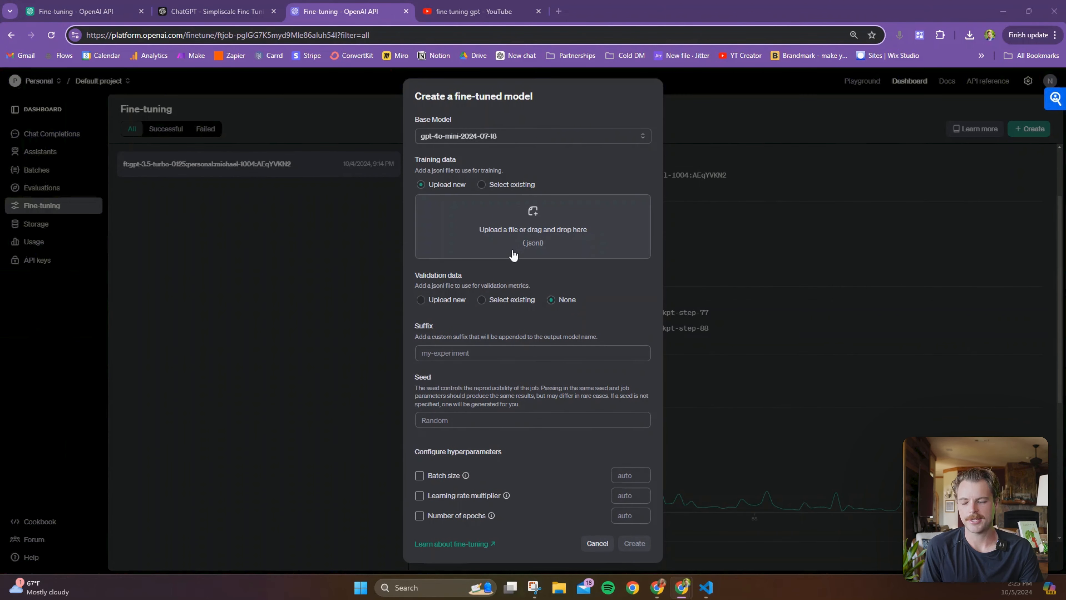
{"action": "left_click", "coordinate": [535, 218]}
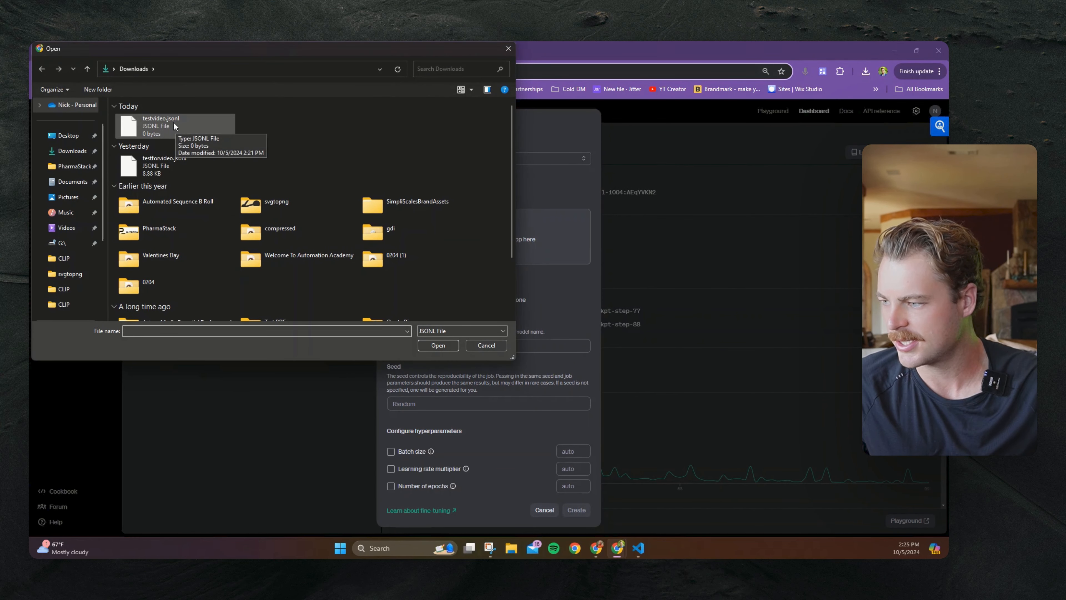
{"action": "left_click", "coordinate": [509, 49]}
- Switch to Visual Studio Code and save testvideo.jsonl
{"action": "left_click", "coordinate": [637, 548]}
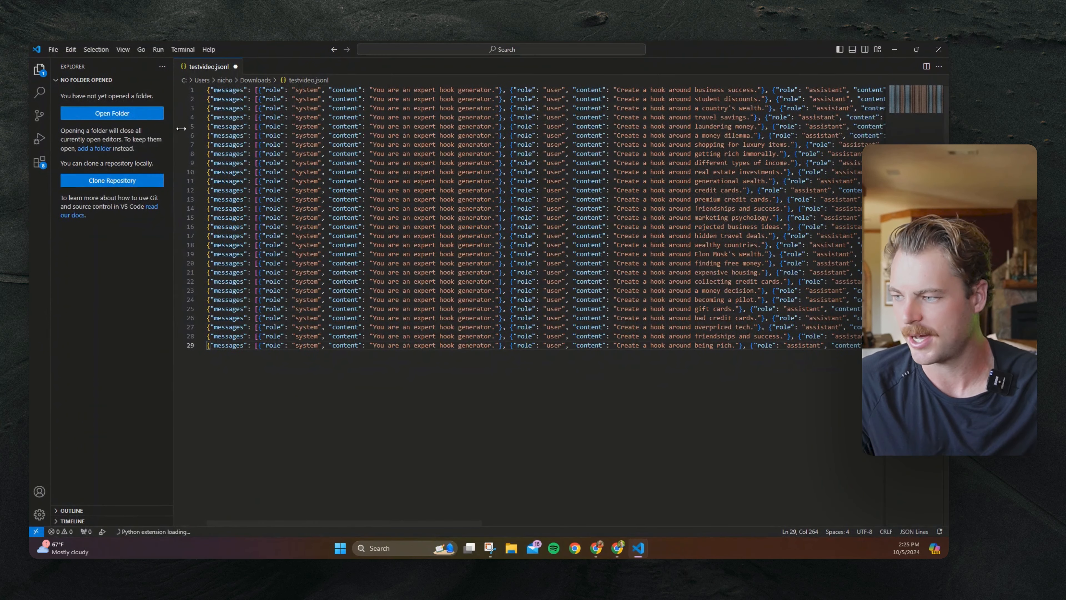
{"action": "left_click", "coordinate": [54, 50]}
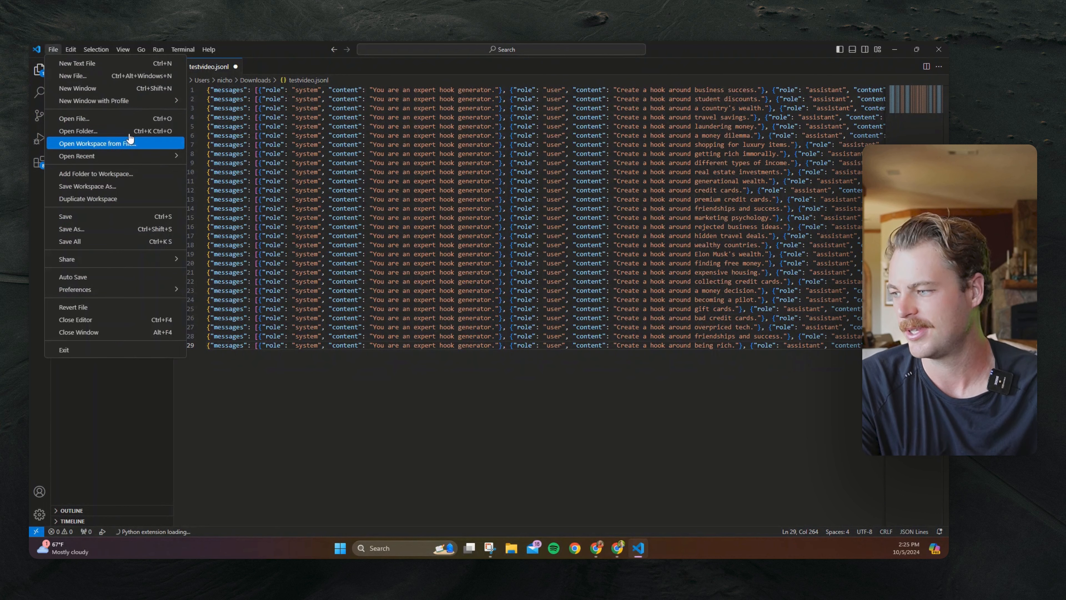
{"action": "left_click", "coordinate": [92, 219]}
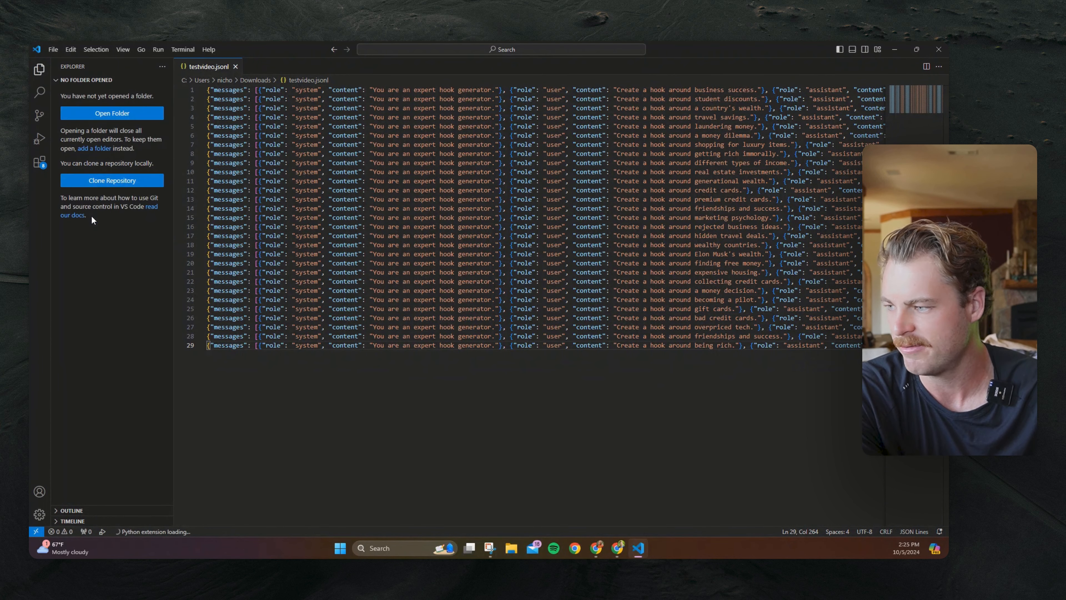
- Return to the fine-tuning form in Chrome and upload the saved testvideo.jsonl from Downloads as training data
{"action": "left_click", "coordinate": [894, 49]}
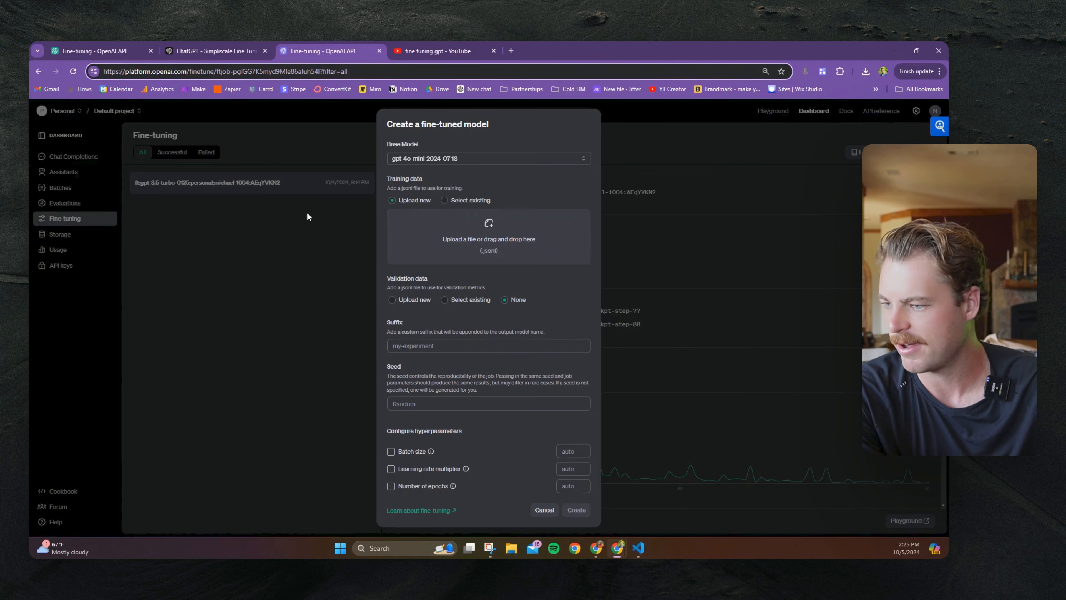
{"action": "left_click", "coordinate": [477, 239]}
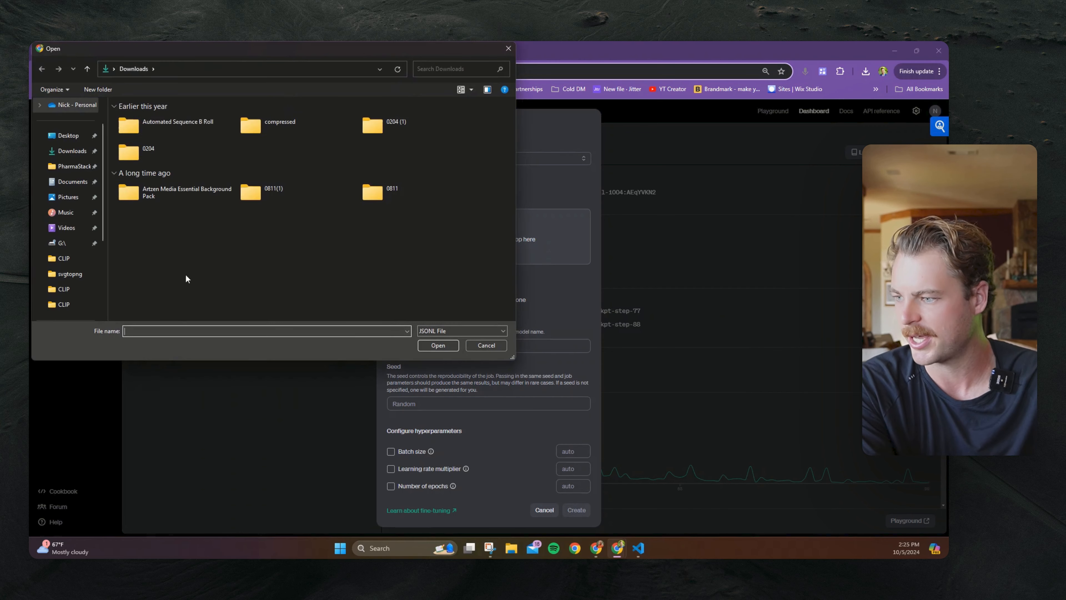
{"action": "left_click", "coordinate": [172, 136]}
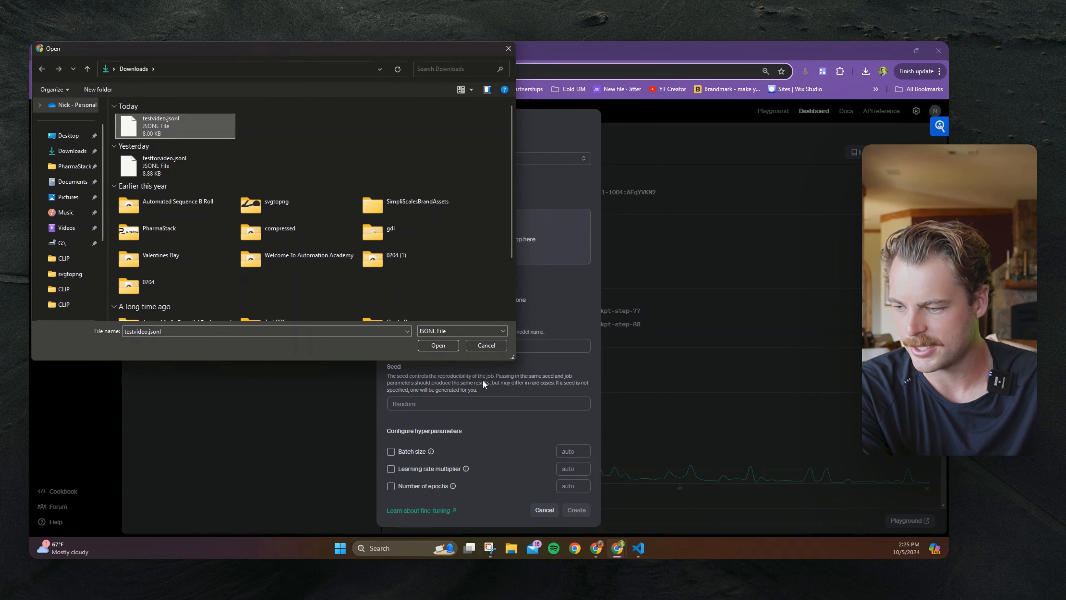
{"action": "left_click", "coordinate": [438, 345]}
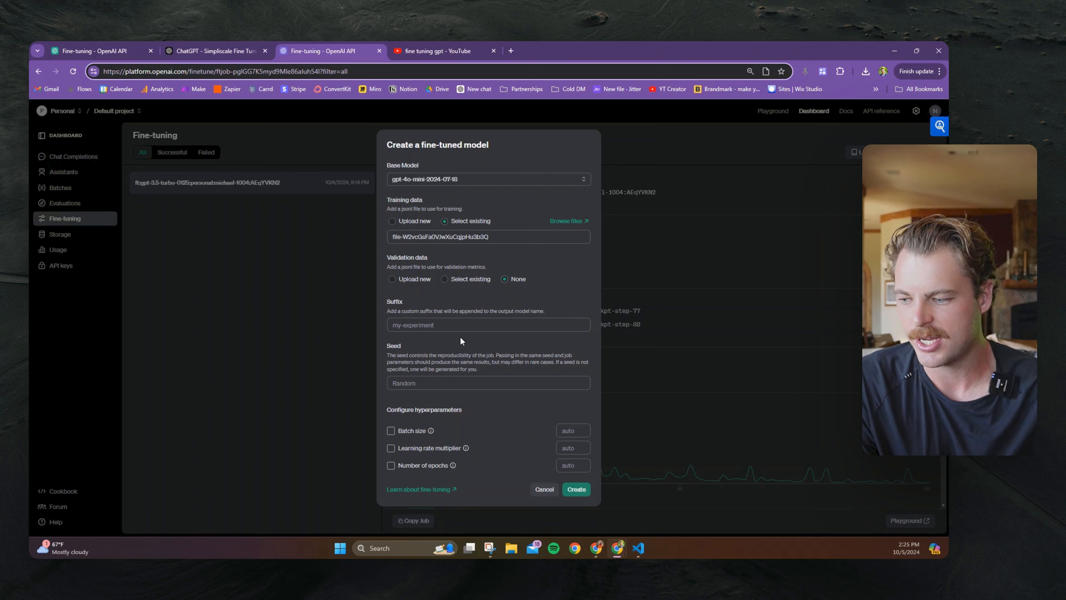
- Set the base model to gpt-4o-2024-08-06 and the suffix to hookgenerator, and create the fine-tuning job
{"action": "left_click", "coordinate": [428, 328]}
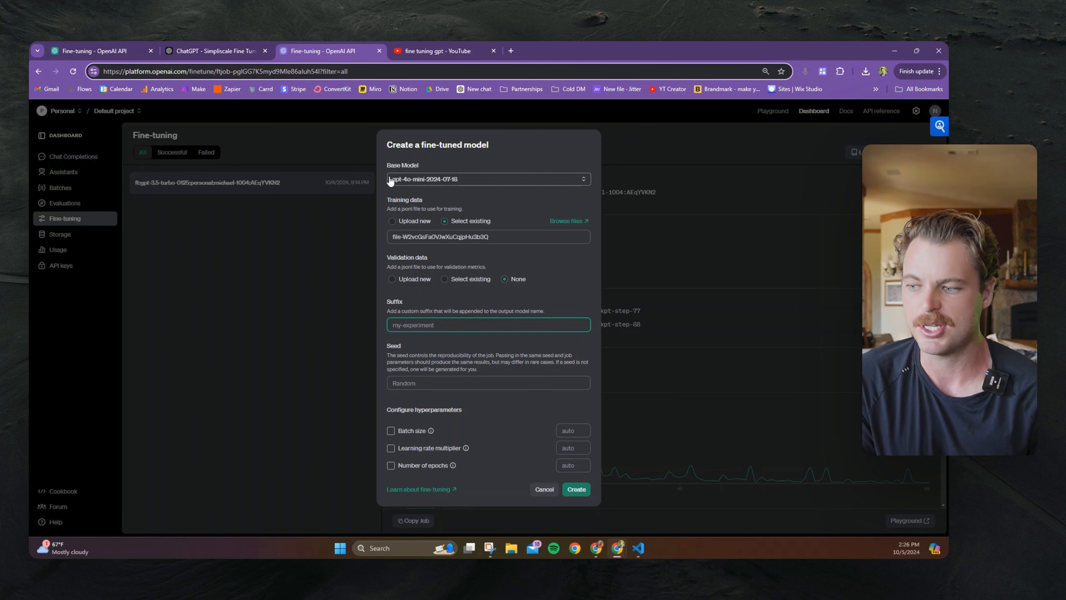
{"action": "left_click", "coordinate": [415, 180]}
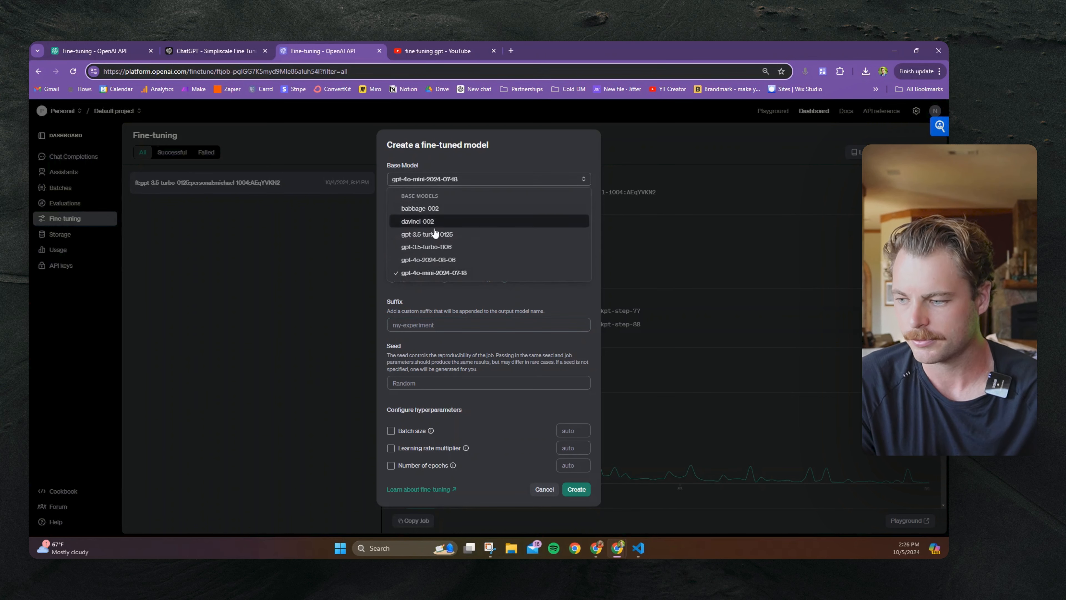
{"action": "left_click", "coordinate": [464, 260]}
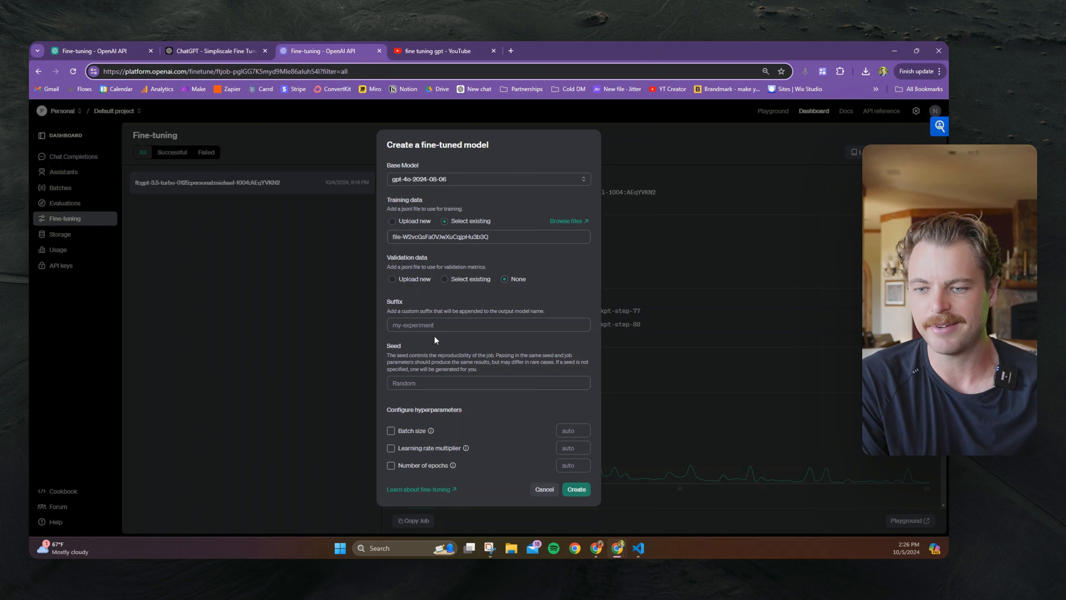
{"action": "left_click", "coordinate": [433, 325]}
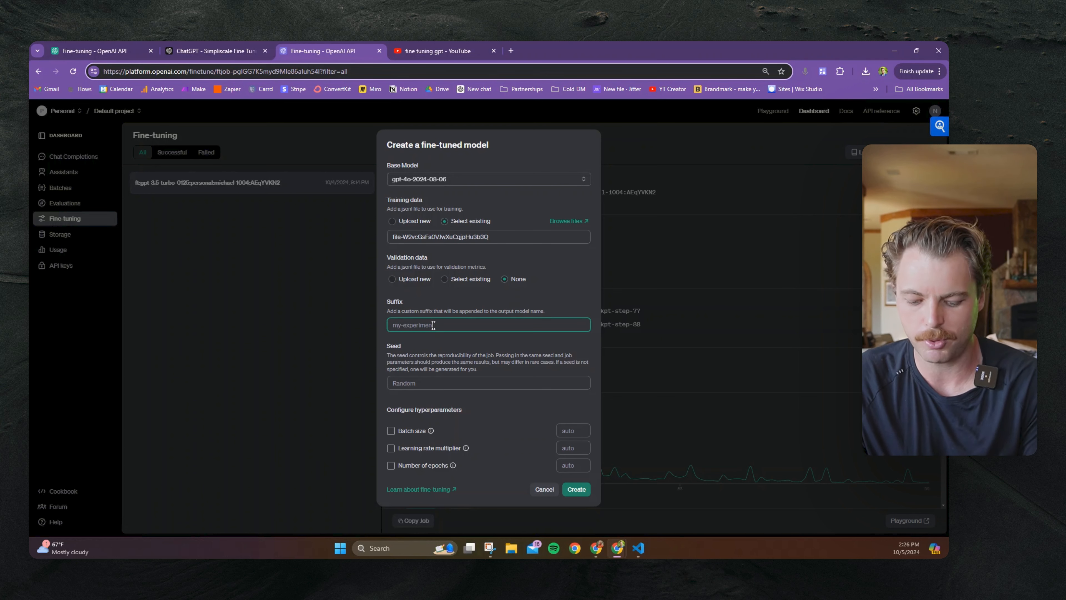
{"action": "type", "text": "hookgenerator"}
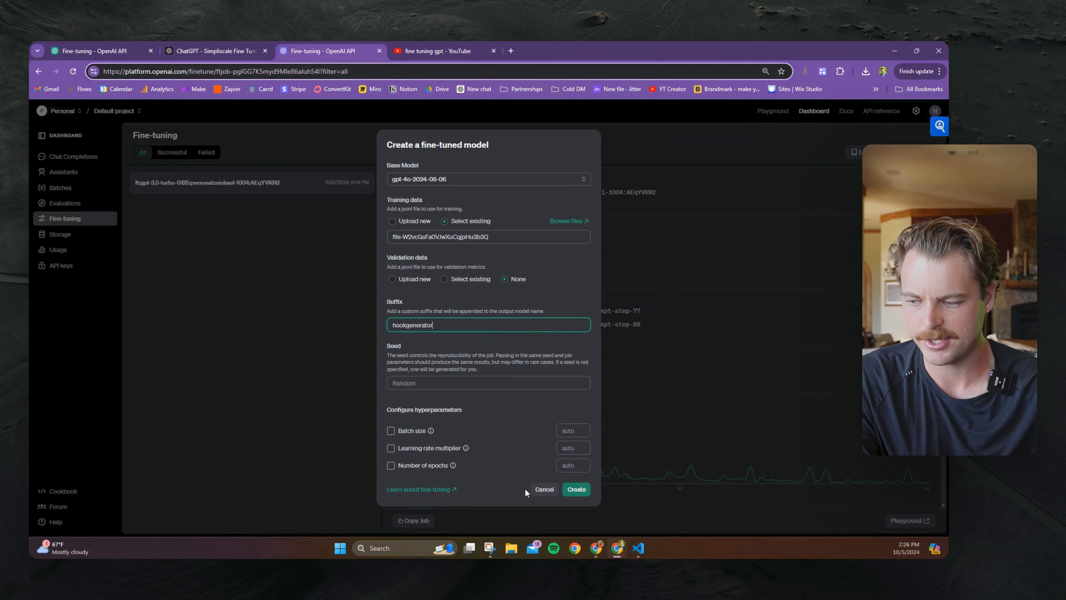
{"action": "left_click", "coordinate": [577, 491]}
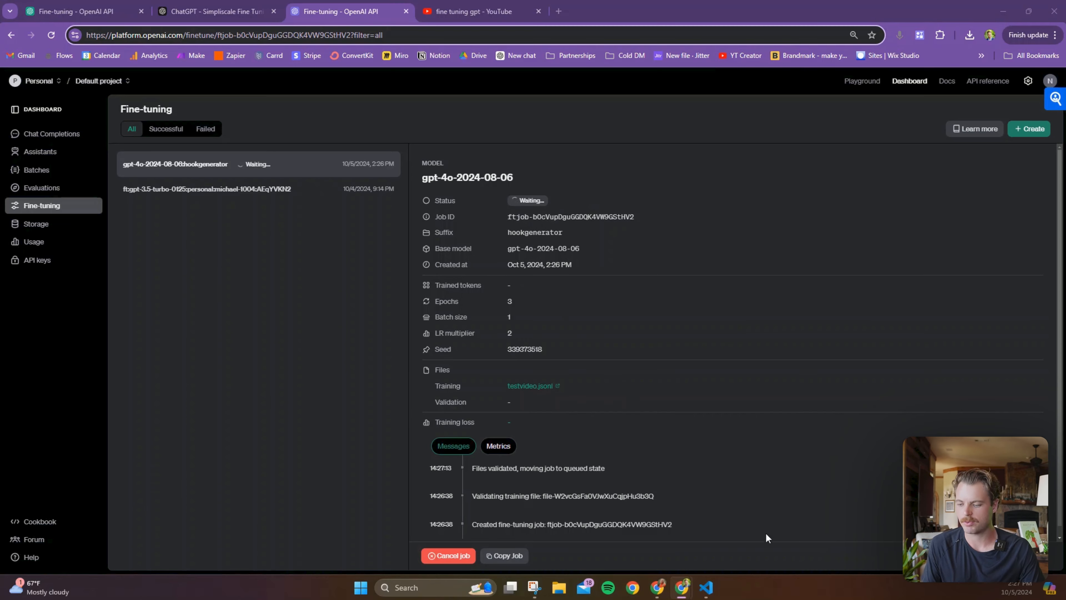
- Switch to Visual Studio Code and insert two blank lines after the rejected business ideas example in testvideo.jsonl
{"action": "left_click", "coordinate": [707, 587]}
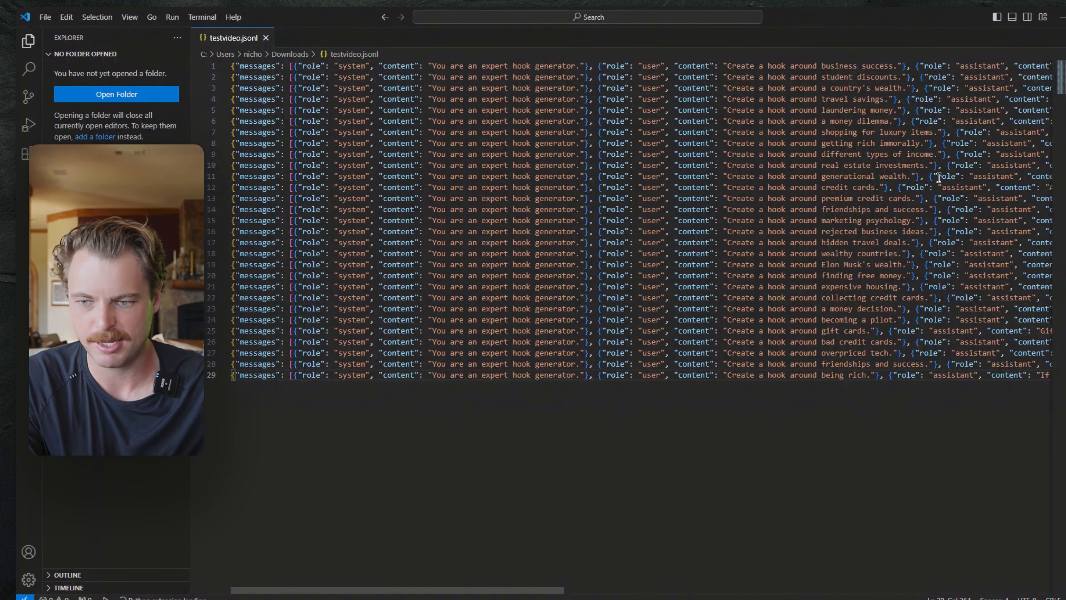
{"action": "left_click_drag", "start_coordinate": [319, 595], "coordinate": [911, 583]}
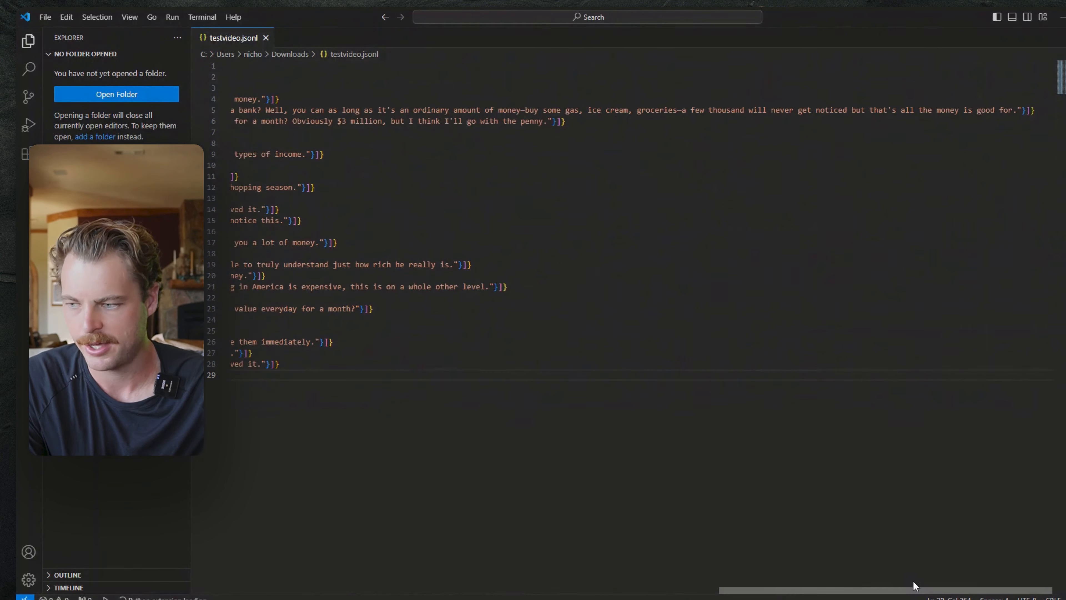
{"action": "left_click", "coordinate": [436, 231]}
{"action": "key", "text": "Return"}
{"action": "key", "text": "Return"}
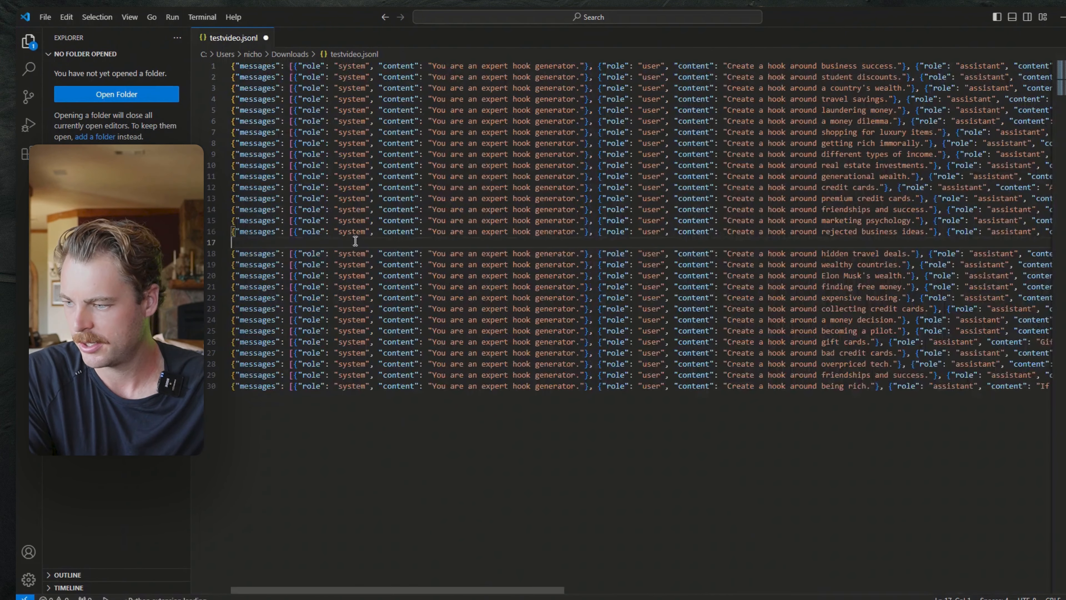
{"action": "key", "text": "ctrl+End"}
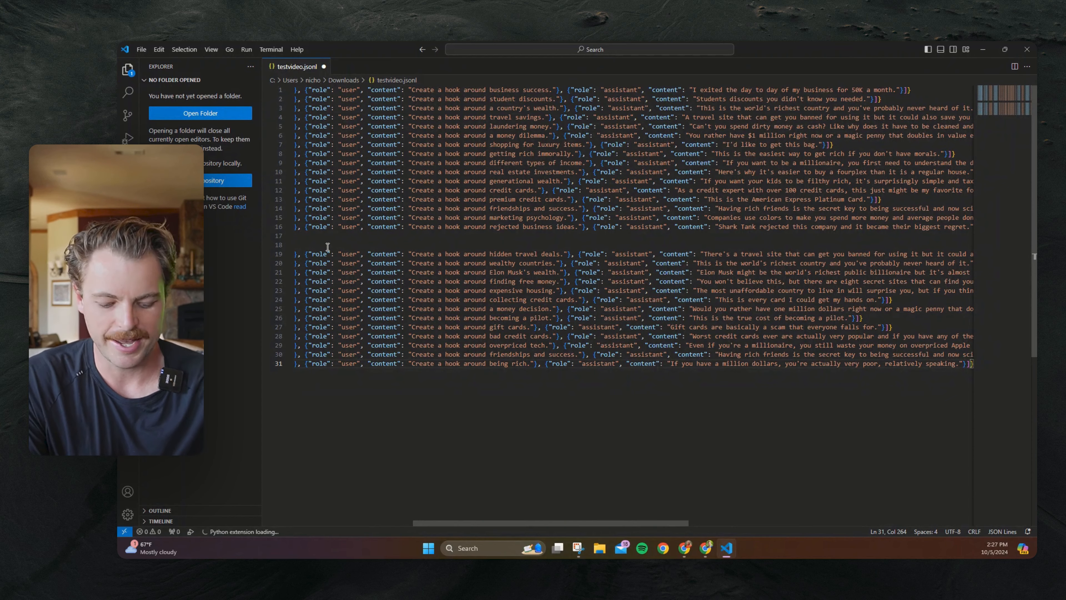
- Remove the two blank lines below the rejected business ideas example
{"action": "left_click", "coordinate": [328, 247]}
{"action": "key", "text": "BackSpace"}
{"action": "key", "text": "BackSpace"}
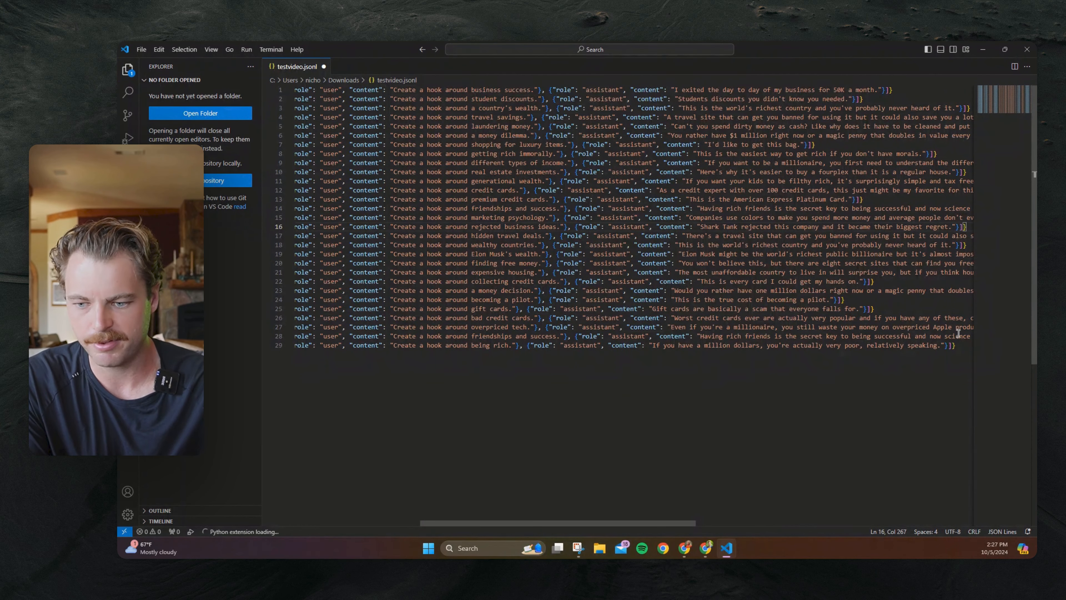
- Add an empty line after the last example in testvideo.jsonl and delete it again
{"action": "left_click", "coordinate": [962, 348]}
{"action": "key", "text": "Return"}
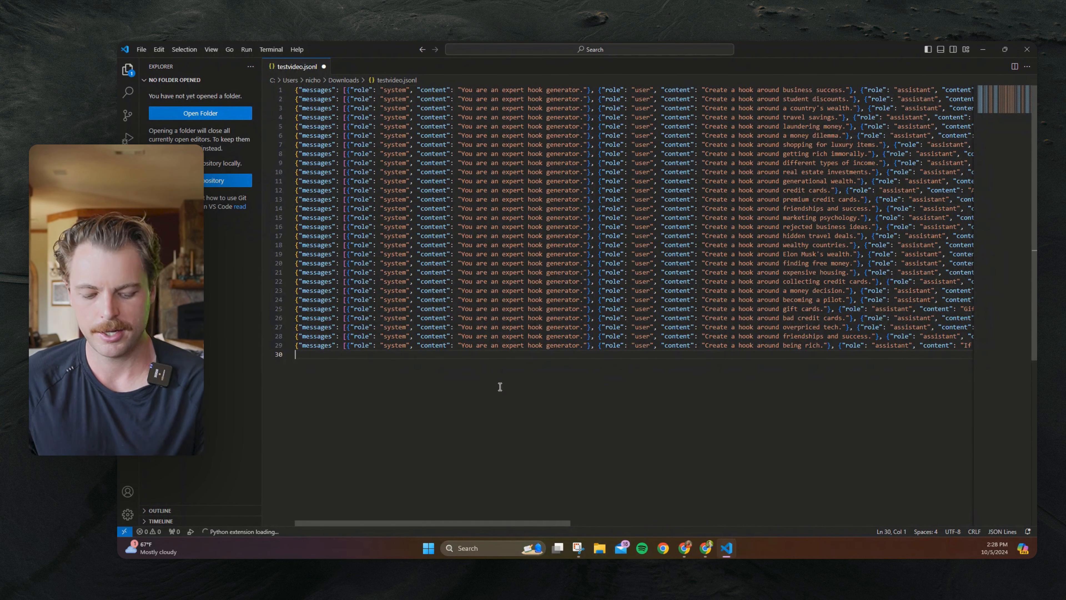
{"action": "key", "text": "BackSpace"}
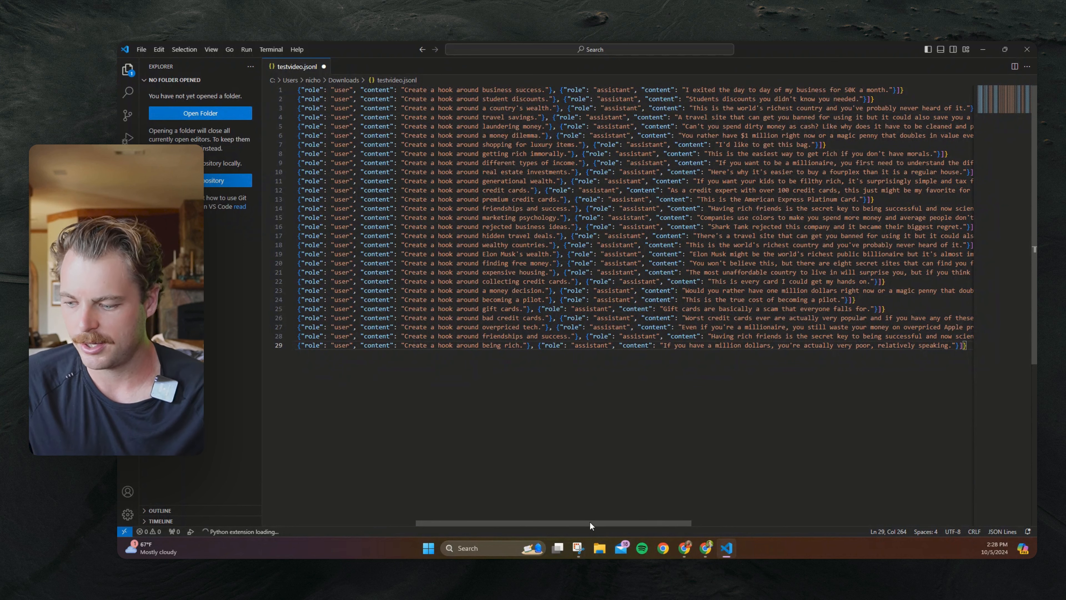
{"action": "left_click", "coordinate": [587, 528]}
{"action": "left_click_drag", "start_coordinate": [499, 522], "coordinate": [293, 491]}
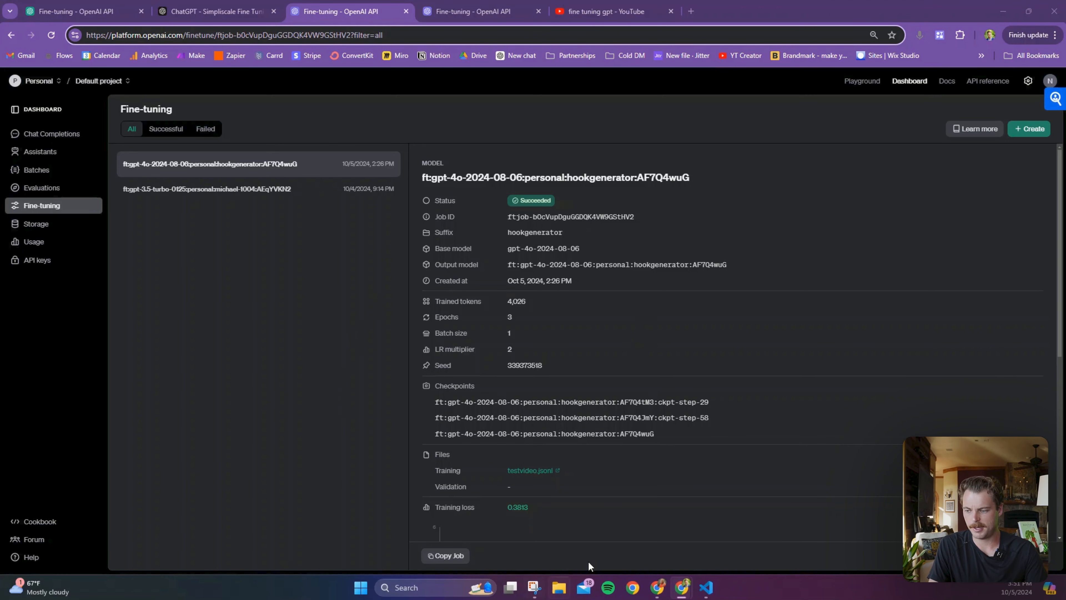
- Review the finished fine-tuning job, open the chat Playground and select the model ft:gpt-4o-2024-08-06:personal:hookgenerator:AF7Q4wuG
{"action": "scroll", "coordinate": [594, 460], "scroll_direction": "down", "scroll_amount": 8}
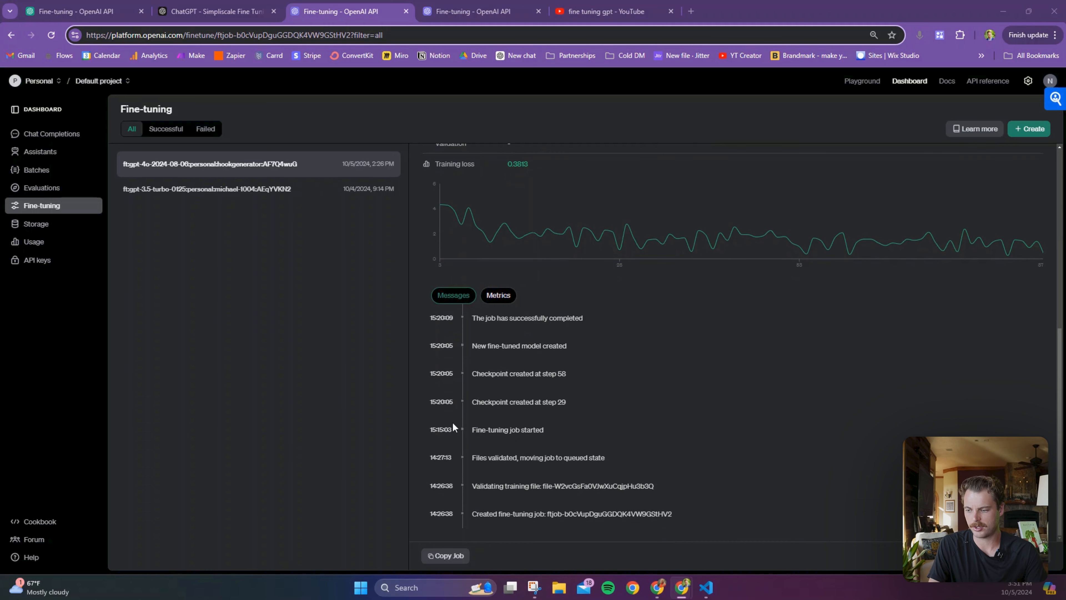
{"action": "scroll", "coordinate": [579, 458], "scroll_direction": "up", "scroll_amount": 8}
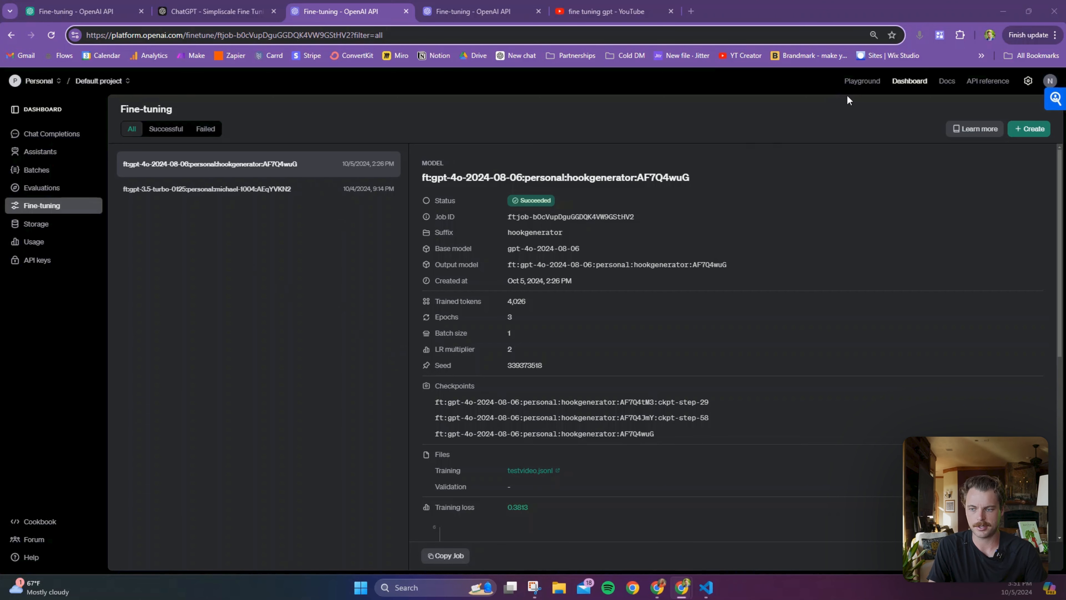
{"action": "left_click", "coordinate": [862, 81]}
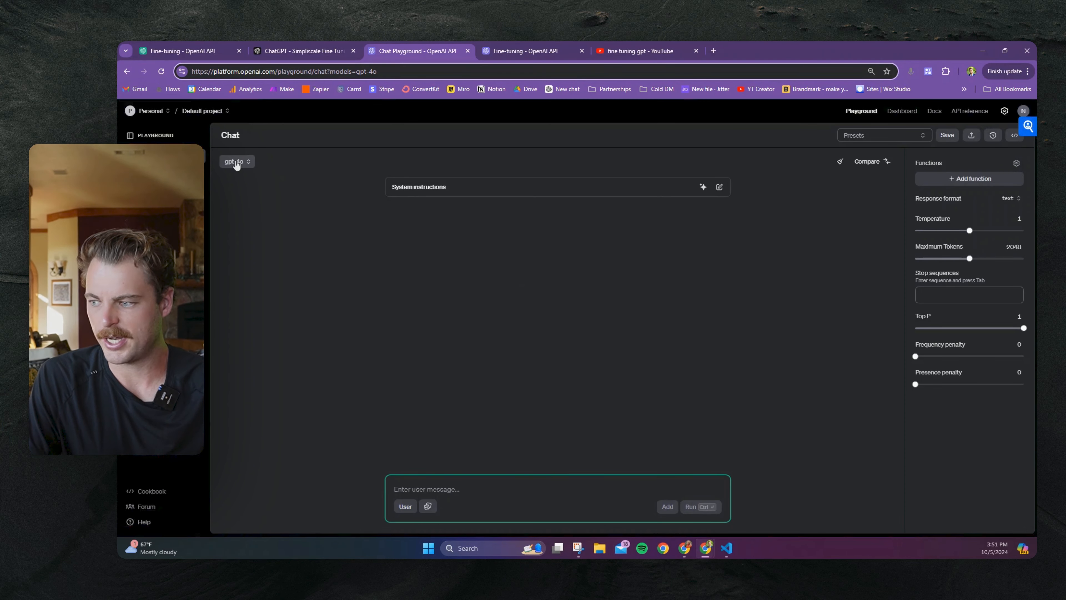
{"action": "left_click", "coordinate": [236, 161]}
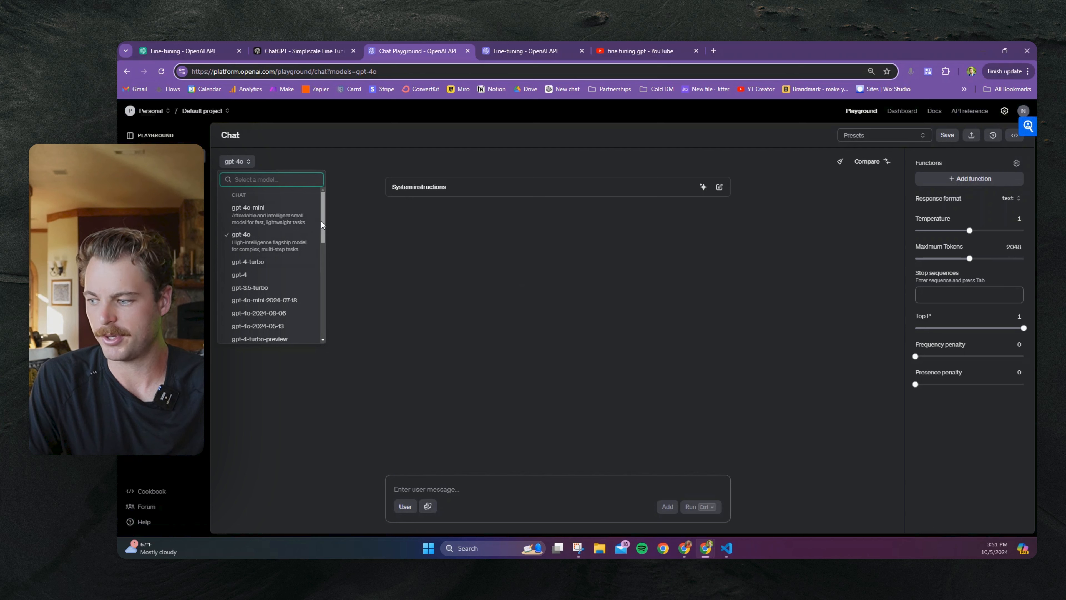
{"action": "left_click_drag", "start_coordinate": [321, 220], "coordinate": [328, 314]}
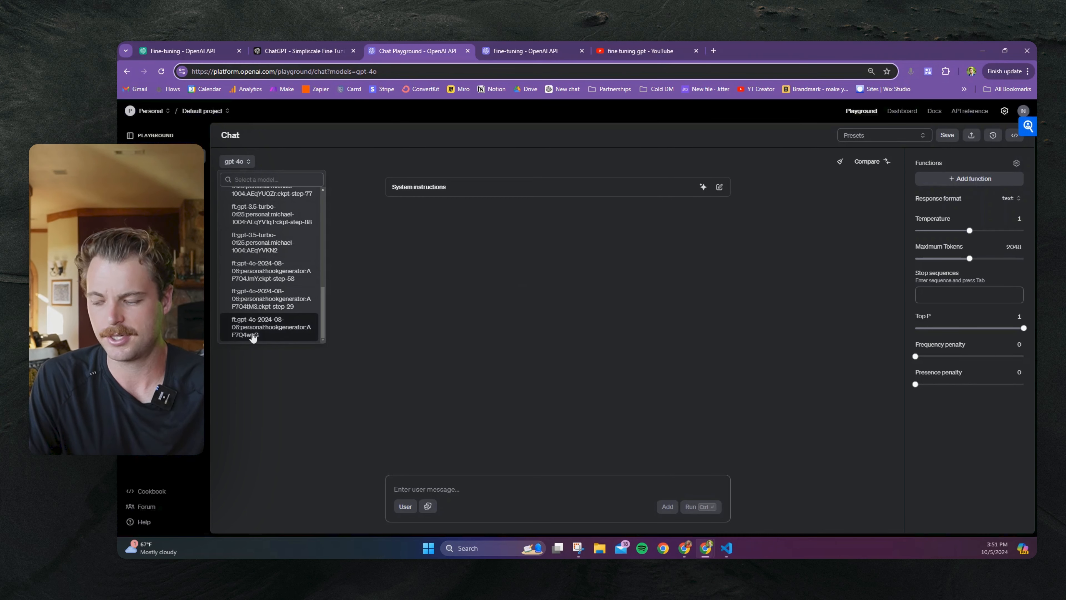
{"action": "left_click", "coordinate": [282, 335]}
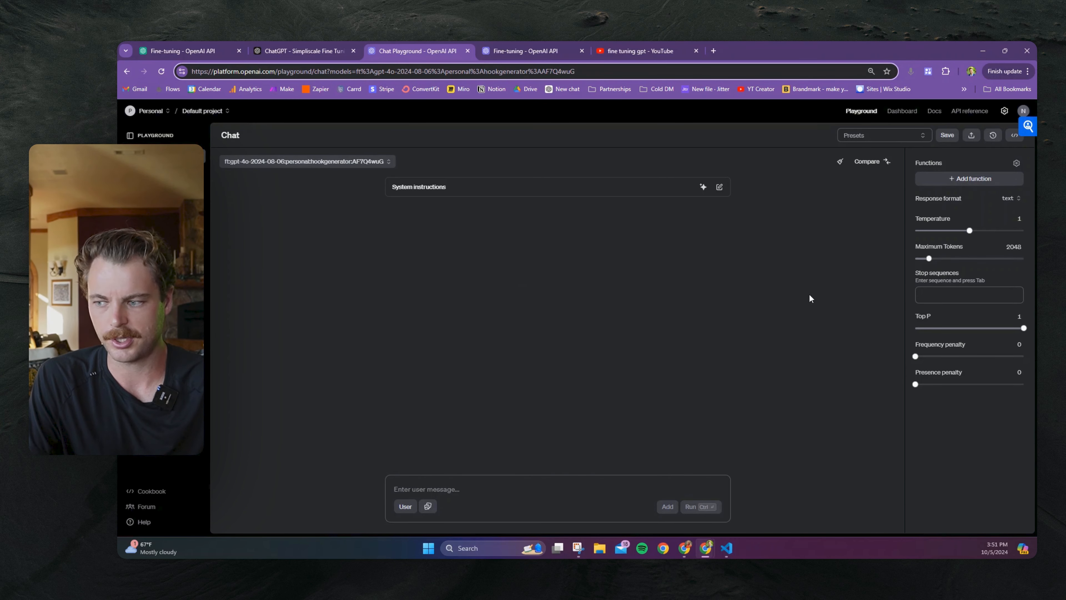
- Set the system instructions to "You are an expert hook generator"
{"action": "left_click", "coordinate": [719, 188]}
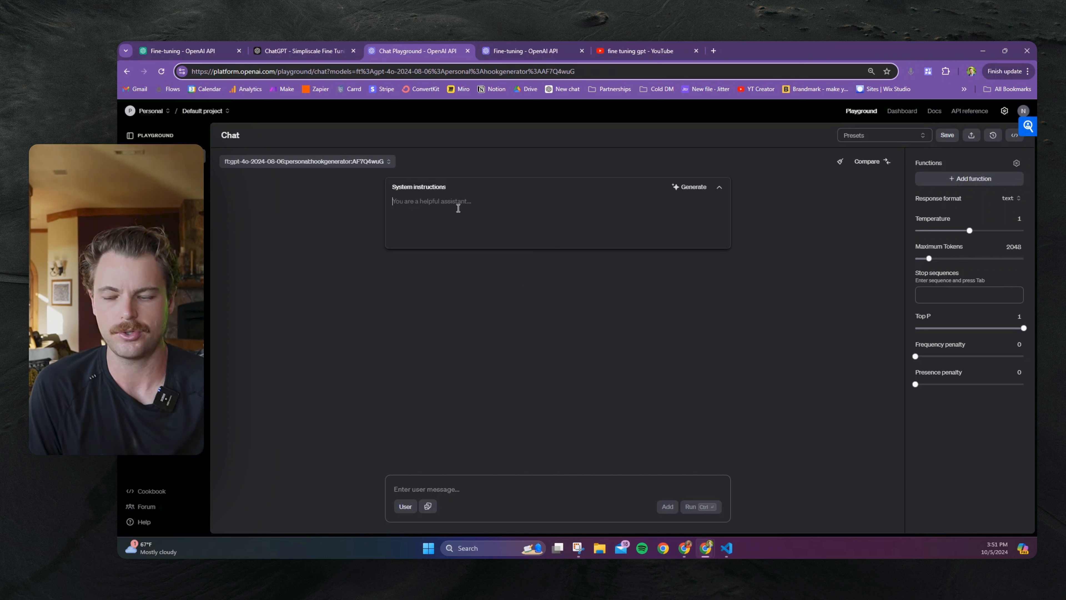
{"action": "type", "text": "Yo"}
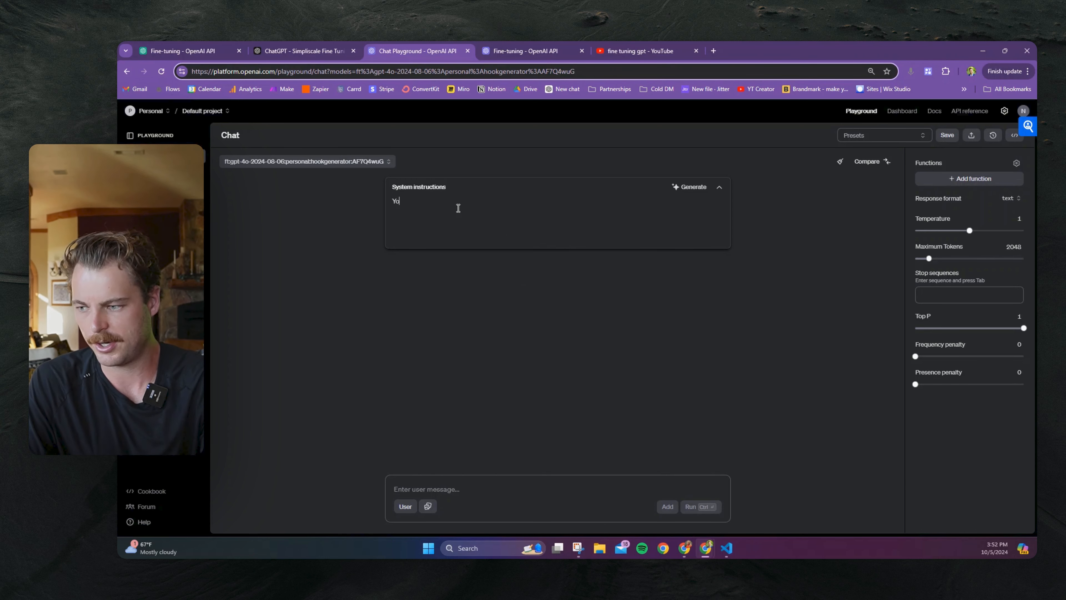
{"action": "type", "text": "u are an expert hook generator"}
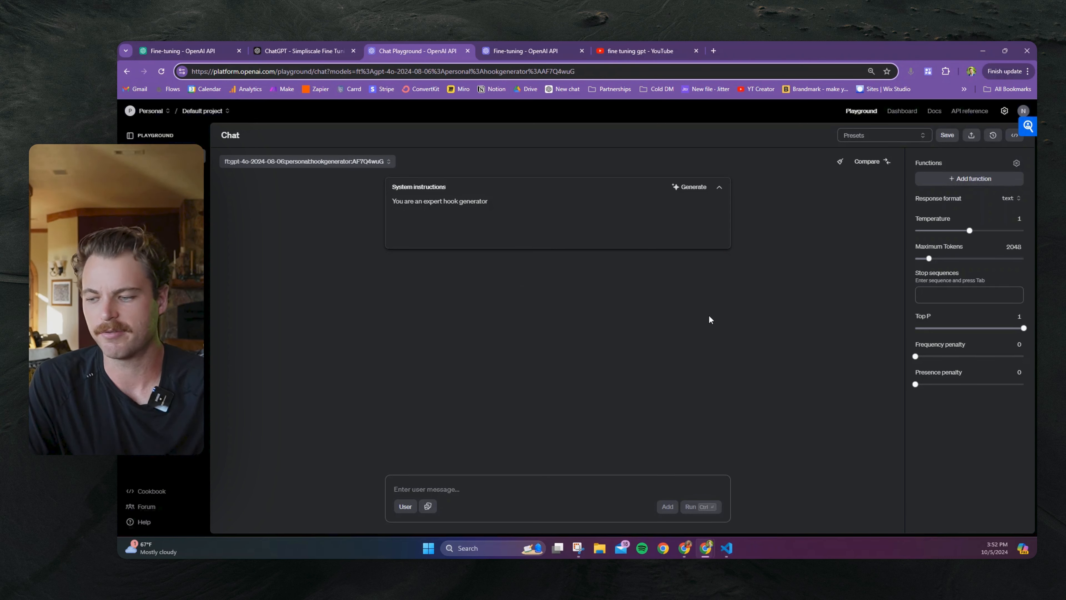
- Run the user message "Create a hook about Fine tuning AI models" with the fine-tuned model
{"action": "left_click", "coordinate": [500, 493]}
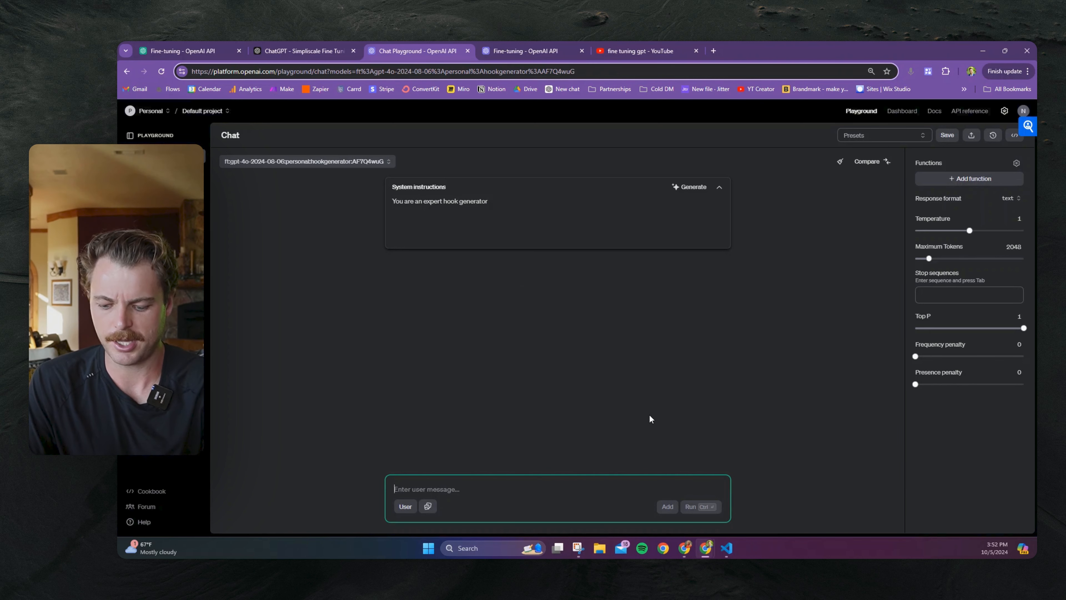
{"action": "type", "text": "Create a hook about"}
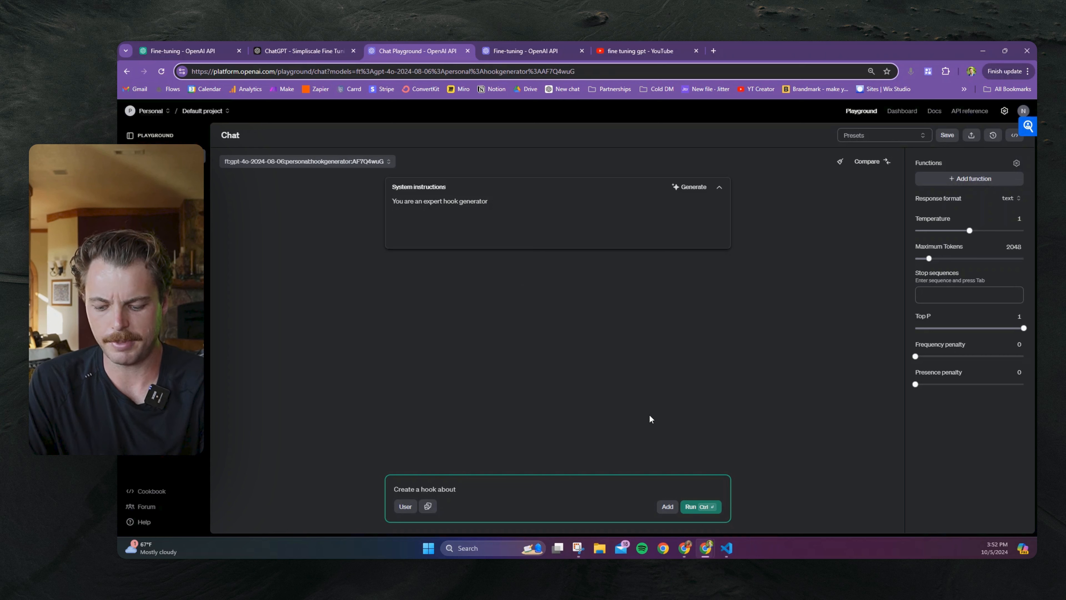
{"action": "type", "text": " A"}
{"action": "key", "text": "BackSpace"}
{"action": "type", "text": "Fine t"}
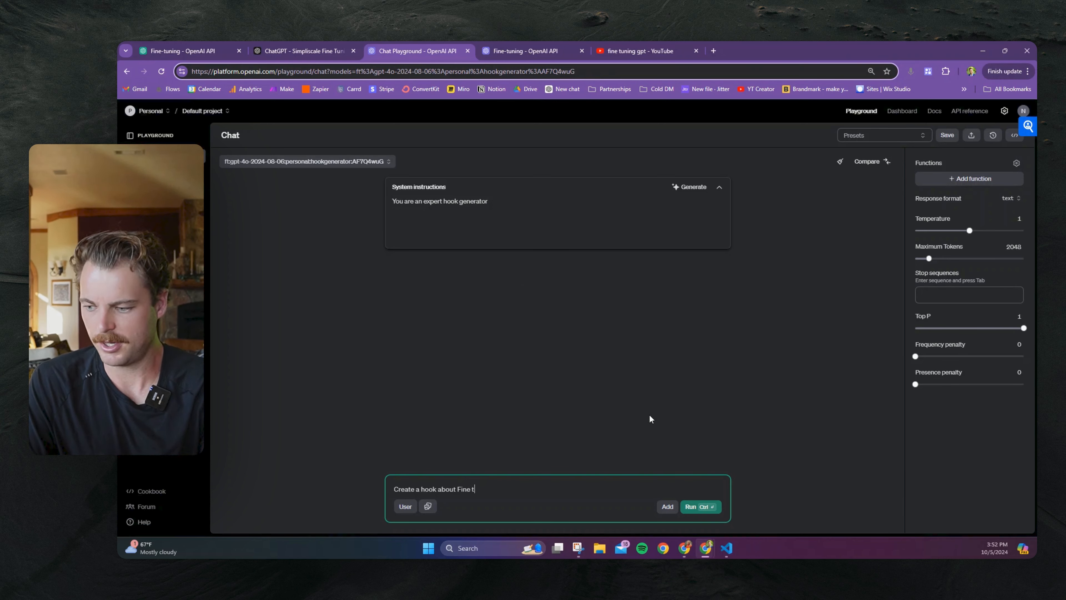
{"action": "type", "text": "uning AI"}
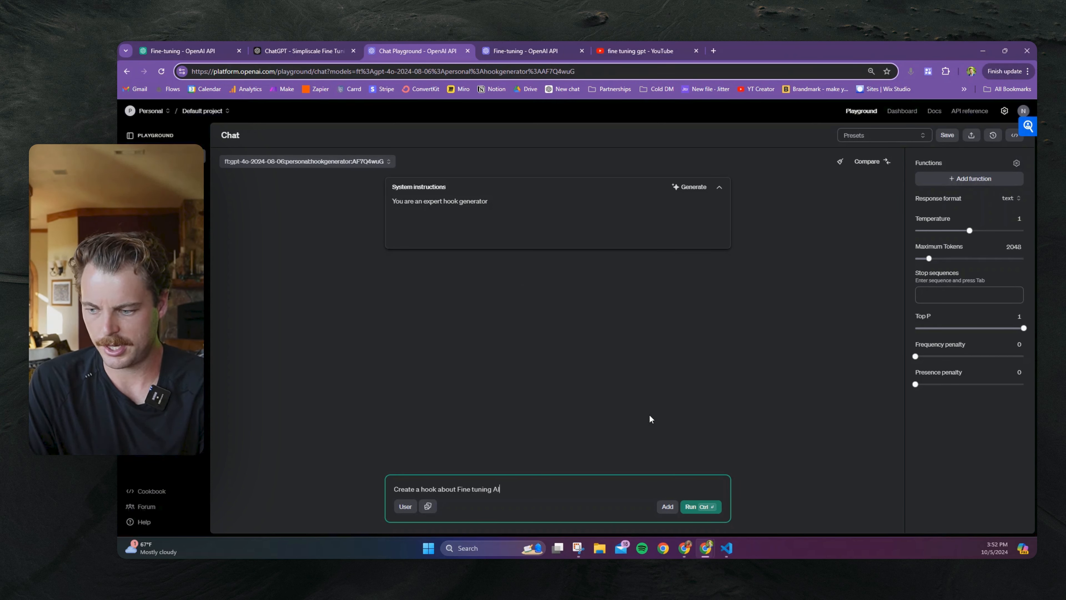
{"action": "type", "text": " models"}
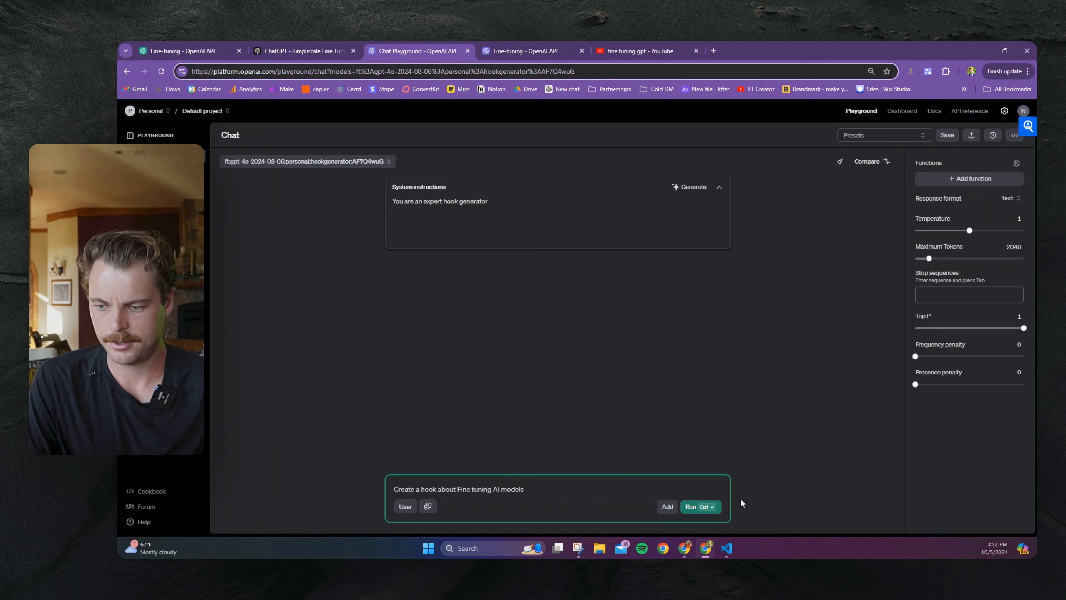
{"action": "left_click", "coordinate": [693, 506]}
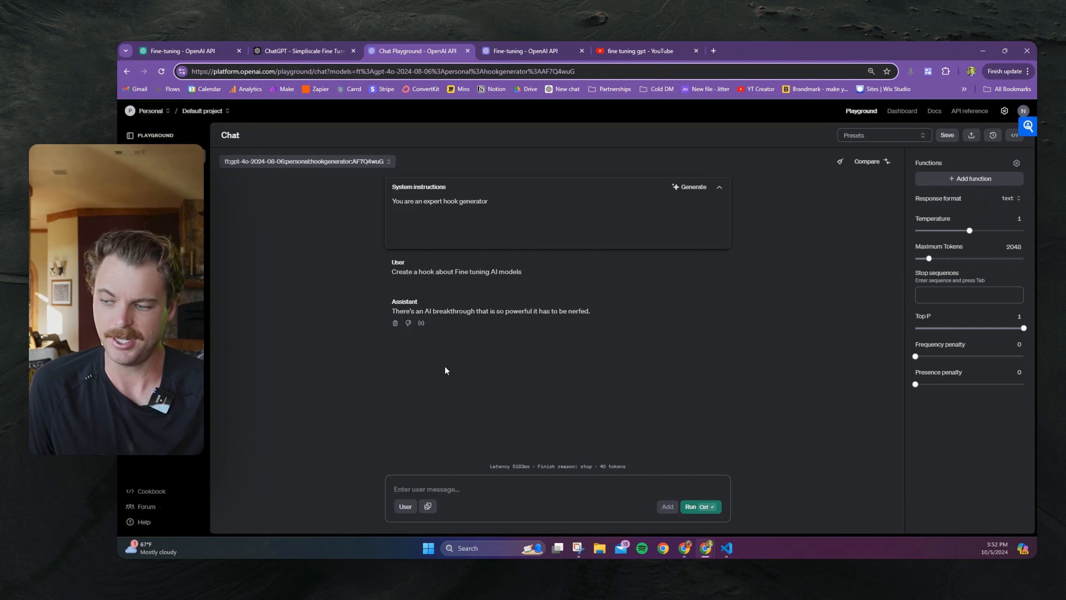
- Run the follow-up message "create another one" and highlight the hook in the model's reply
{"action": "left_click", "coordinate": [459, 488]}
{"action": "type", "text": "crea"}
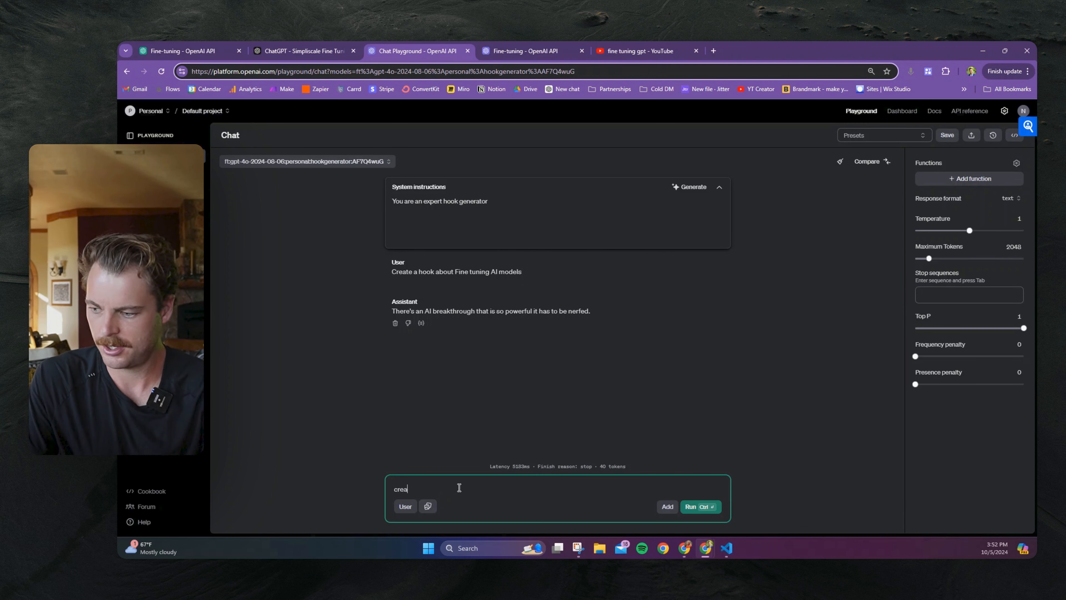
{"action": "type", "text": "te another one"}
{"action": "key", "text": "Return"}
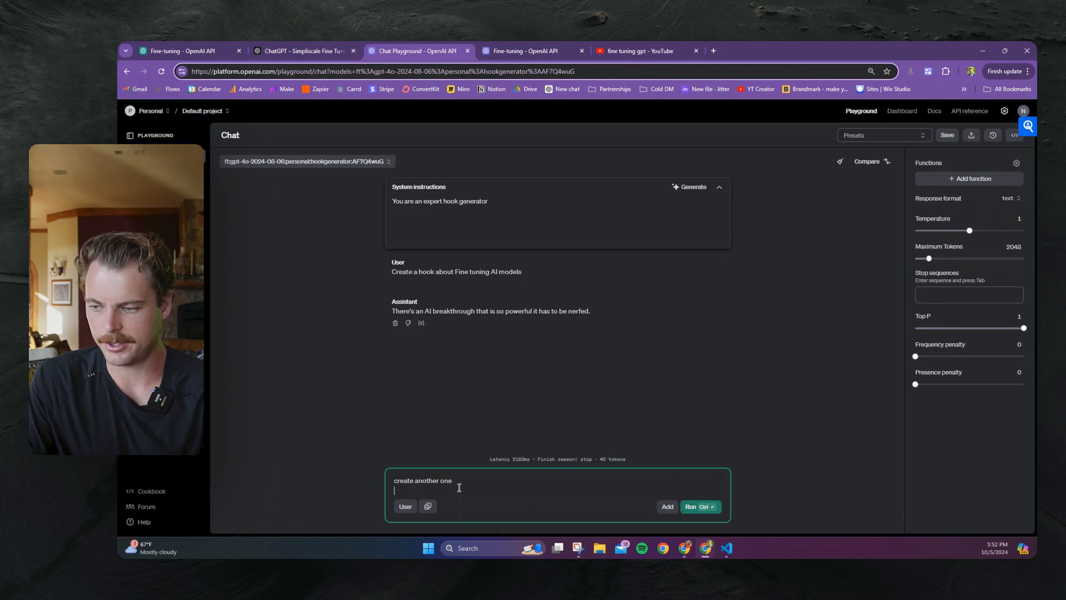
{"action": "left_click", "coordinate": [698, 506]}
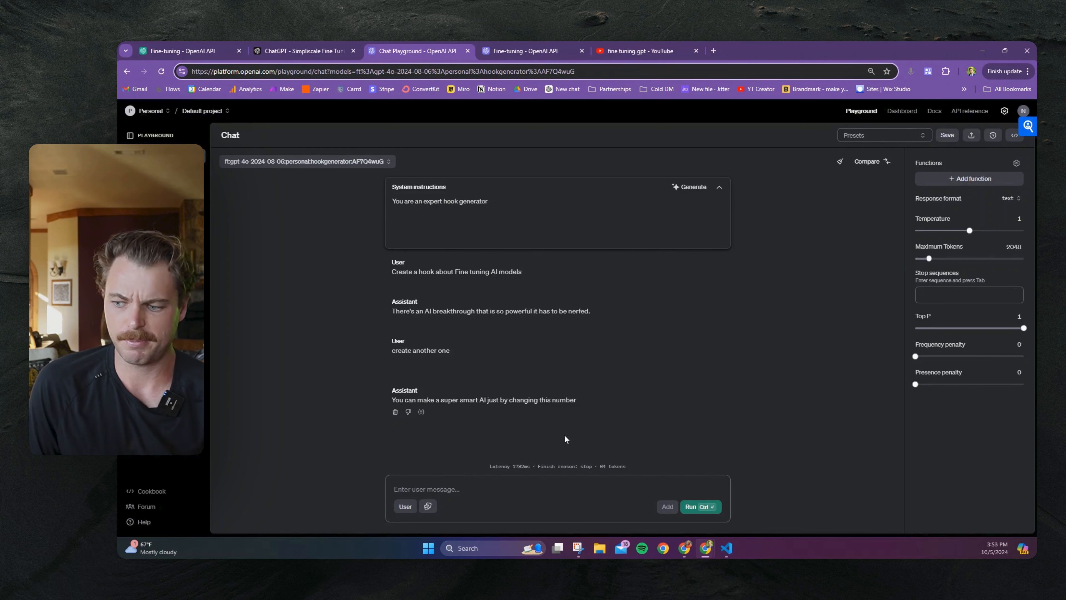
{"action": "left_click_drag", "start_coordinate": [578, 400], "coordinate": [396, 403]}
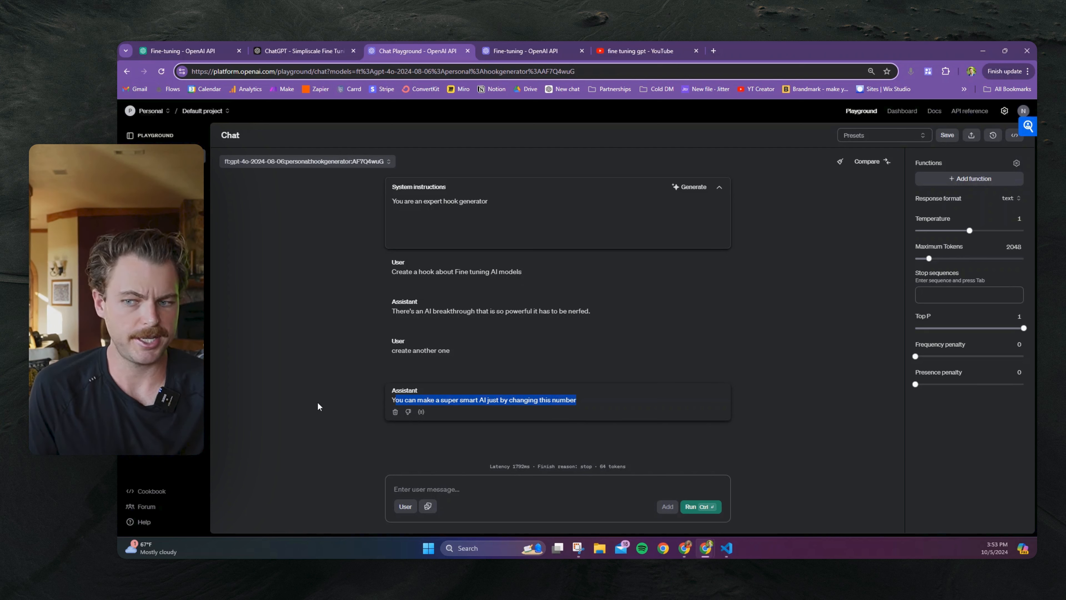
- Run the user message "Let's now create a hook around the carnivore diet for a fitness coach" with the fine-tuned model
{"action": "left_click", "coordinate": [402, 486]}
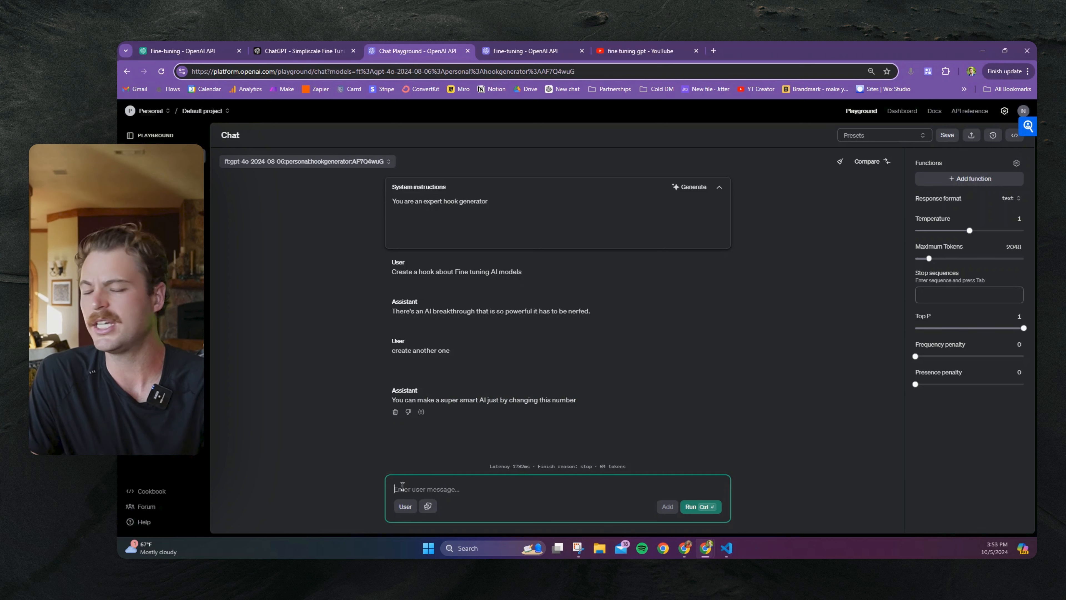
{"action": "type", "text": "Let's not"}
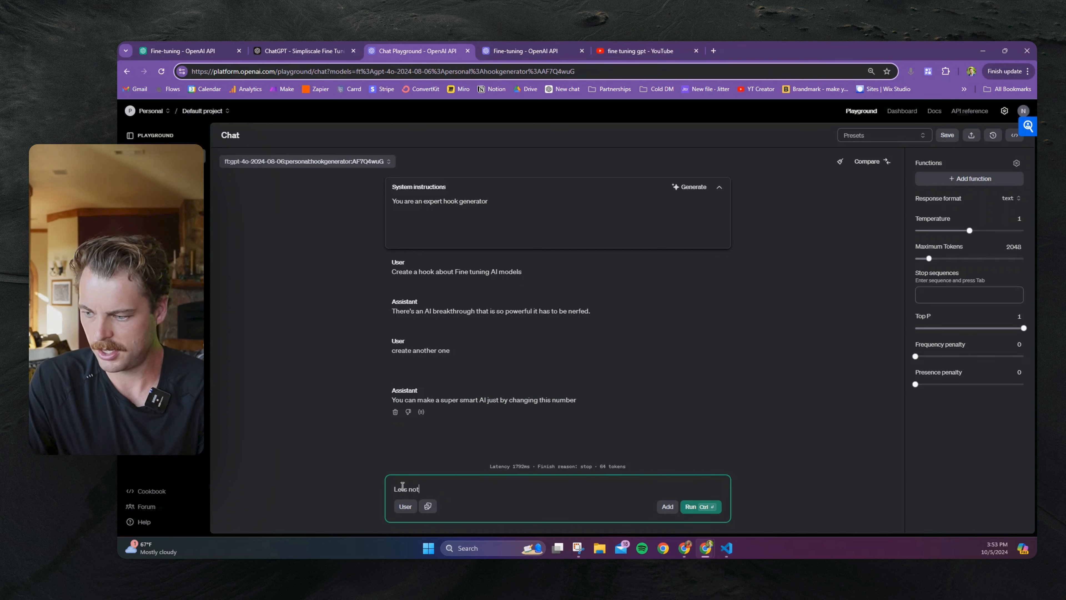
{"action": "key", "text": "BackSpace"}
{"action": "type", "text": "w "}
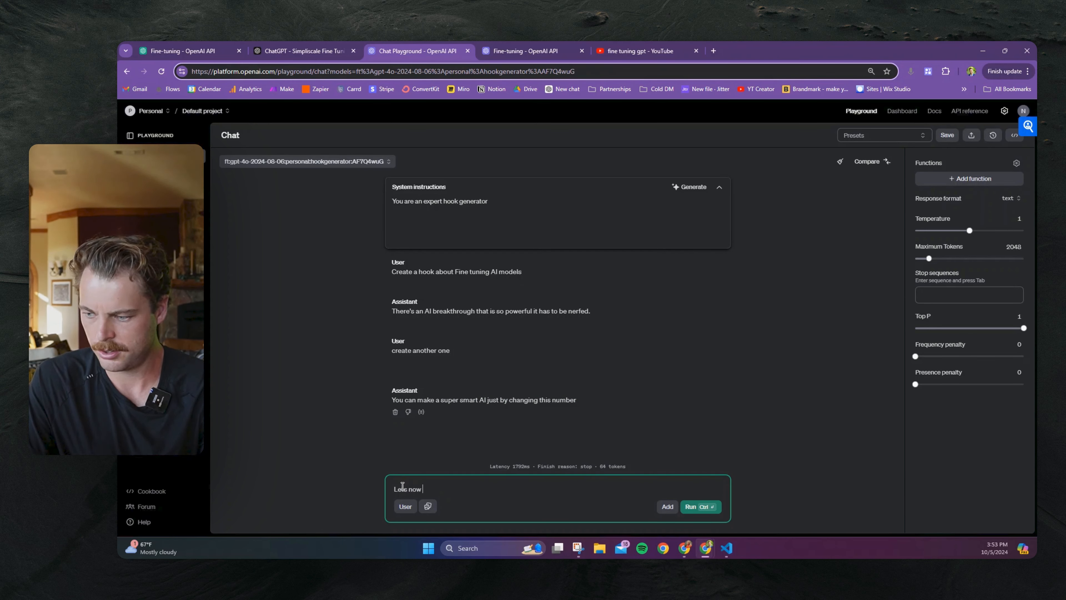
{"action": "type", "text": "create a h"}
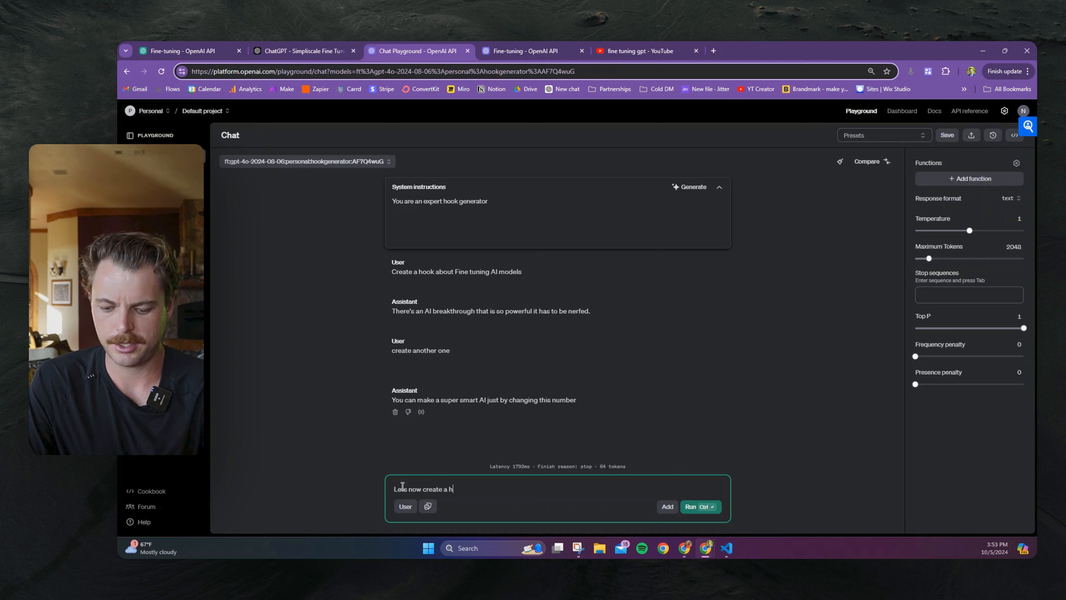
{"action": "type", "text": "ook around eating"}
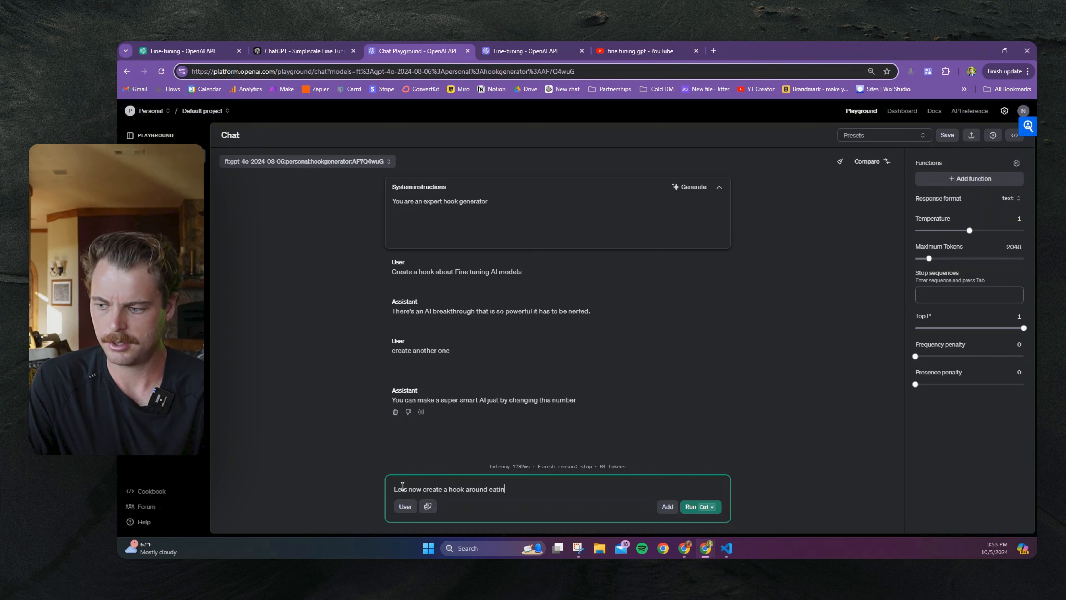
{"action": "key", "text": "BackSpace"}
{"action": "key", "text": "BackSpace"}
{"action": "key", "text": "BackSpace"}
{"action": "key", "text": "BackSpace"}
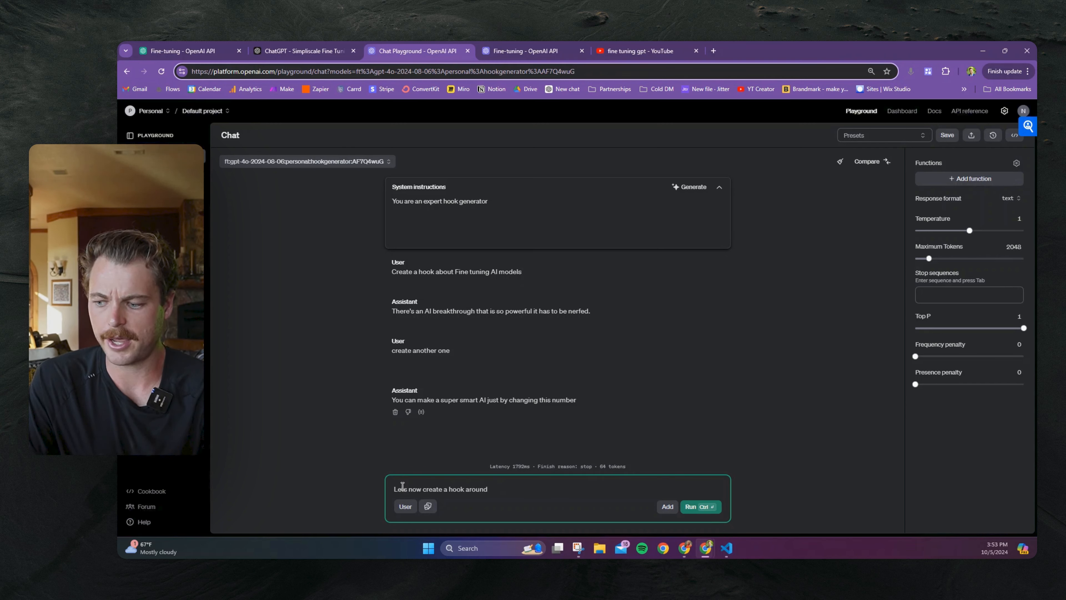
{"action": "type", "text": "the carnivore "}
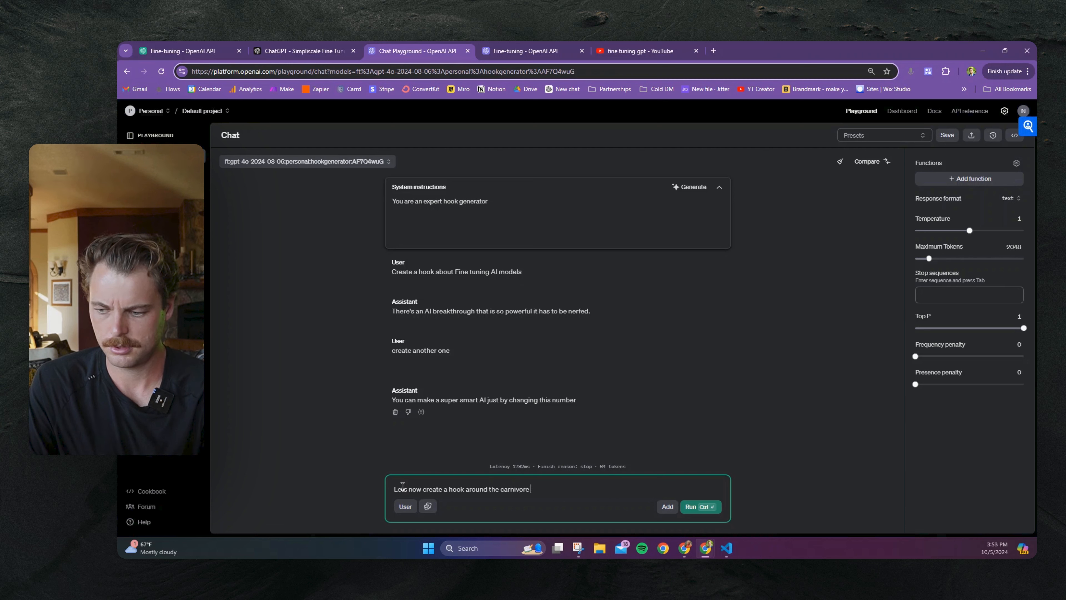
{"action": "type", "text": "diet for a"}
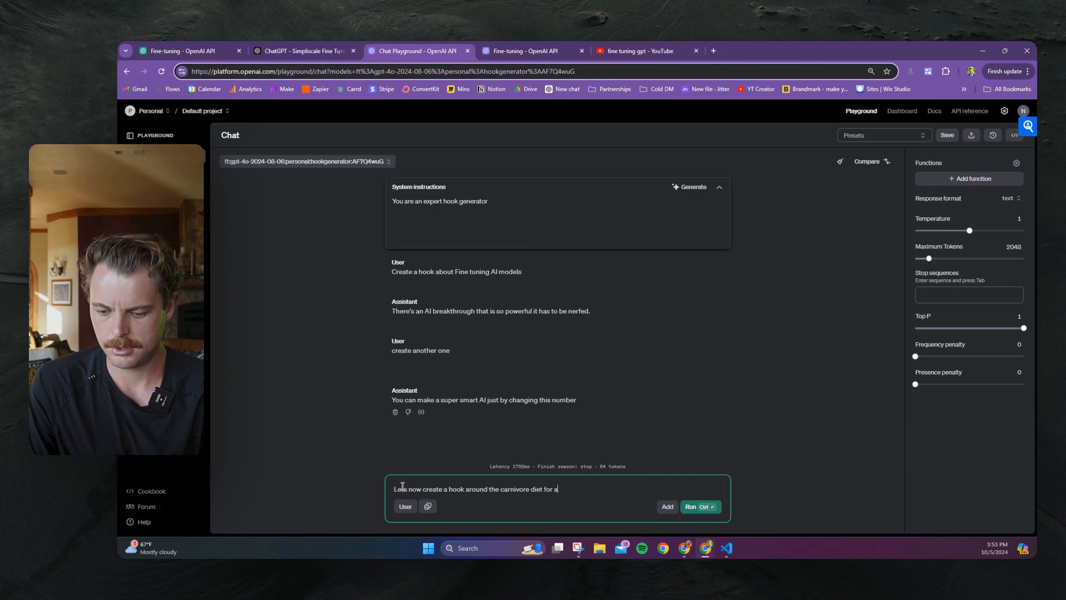
{"action": "type", "text": " fitness coach"}
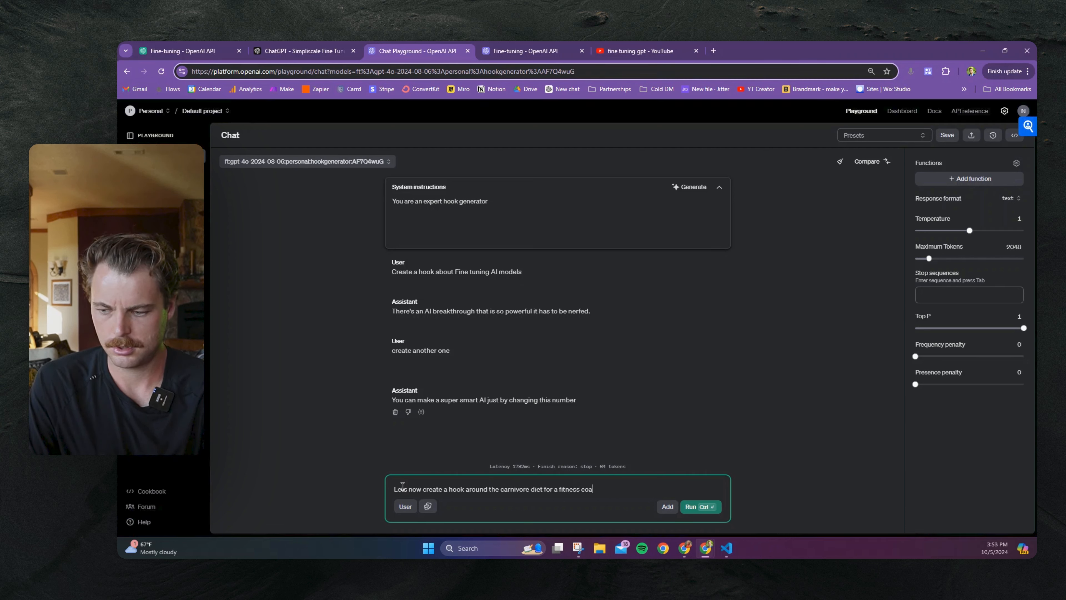
{"action": "left_click", "coordinate": [700, 507]}
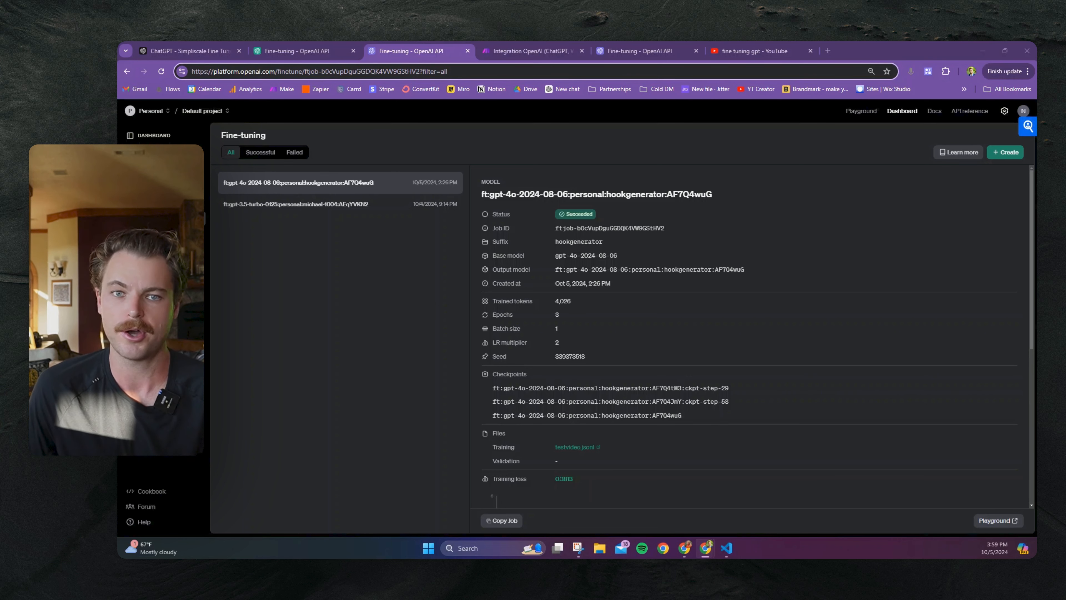
- Compare the model parameter in the documentation's "Use a fine-tuned model" code example with the output model name of the finished hookgenerator job
{"action": "key", "text": "ctrl+shift+Tab"}
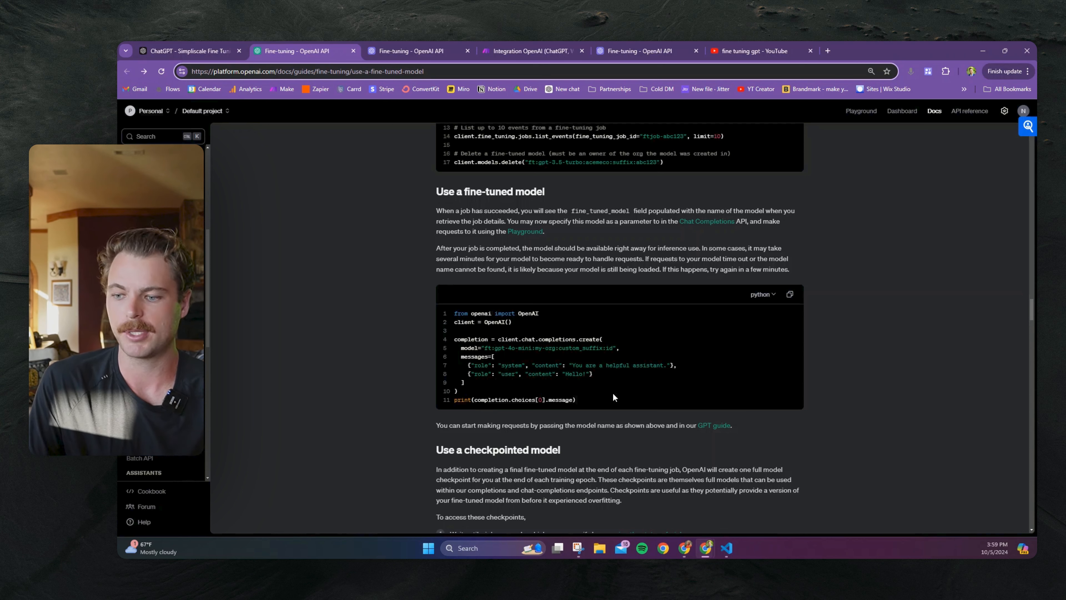
{"action": "scroll", "coordinate": [395, 294], "scroll_direction": "down", "scroll_amount": 1}
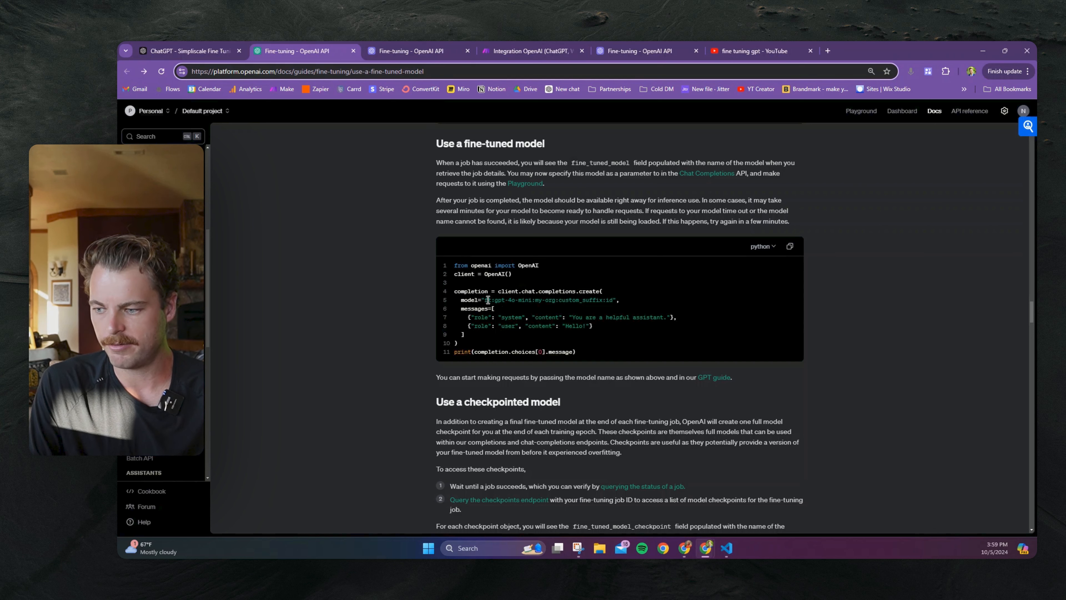
{"action": "left_click_drag", "start_coordinate": [483, 300], "coordinate": [613, 301]}
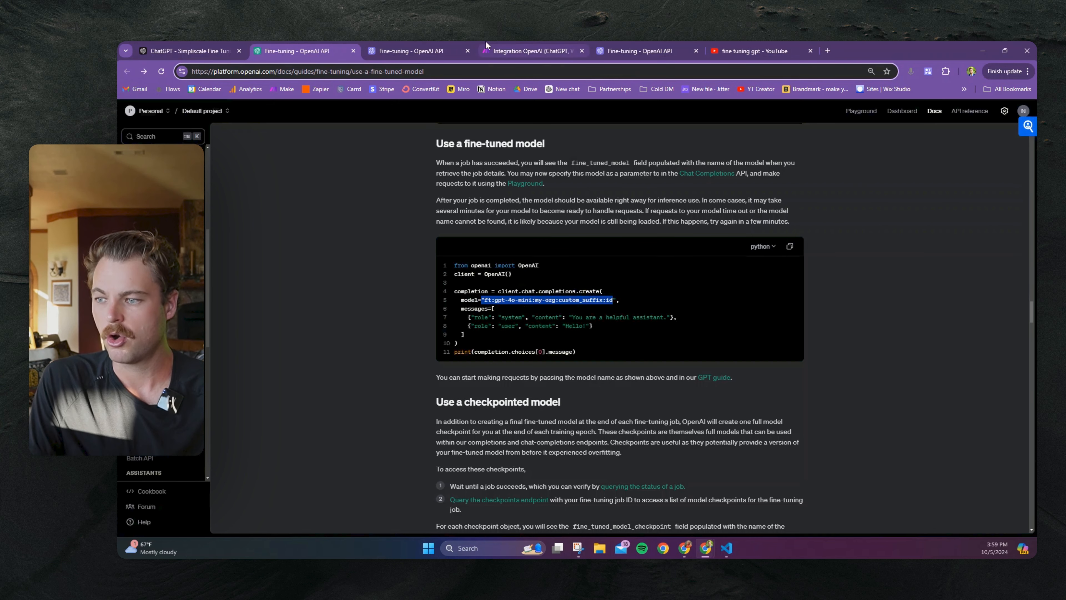
{"action": "left_click", "coordinate": [412, 51]}
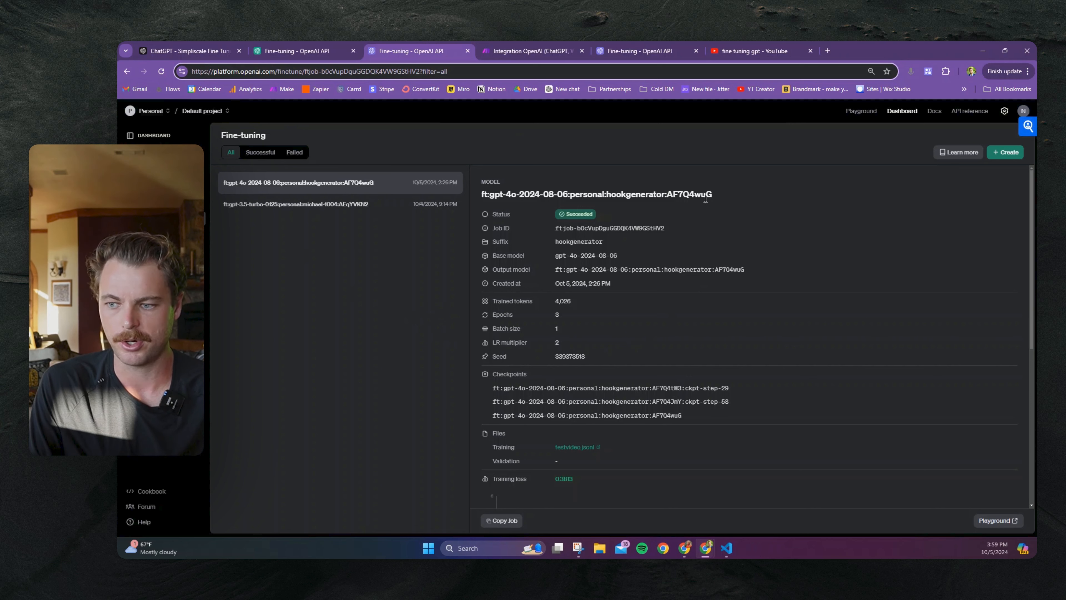
{"action": "left_click_drag", "start_coordinate": [715, 195], "coordinate": [496, 184]}
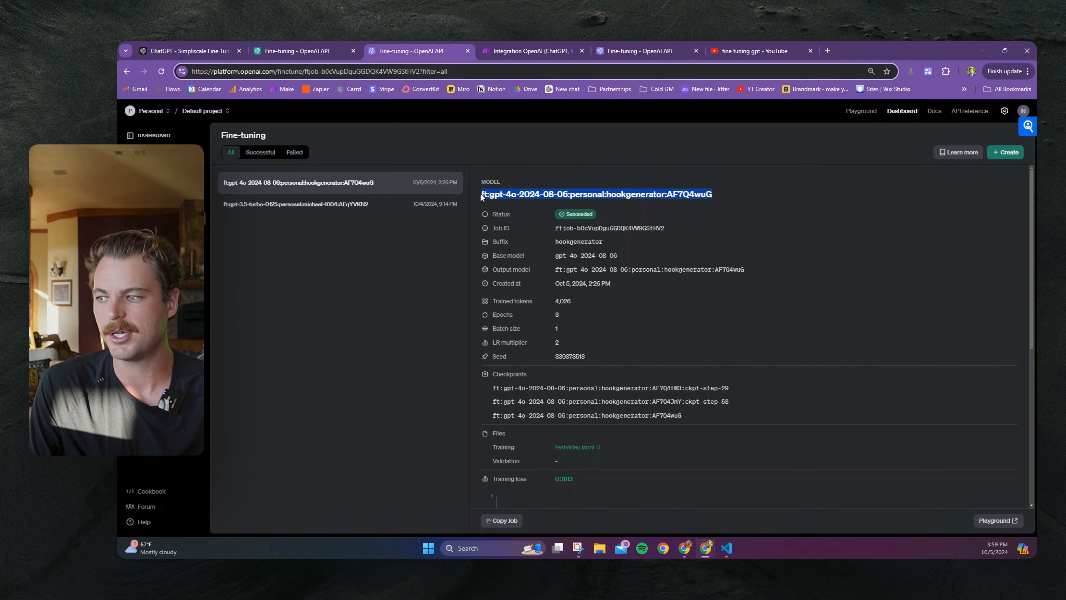
{"action": "left_click", "coordinate": [297, 51]}
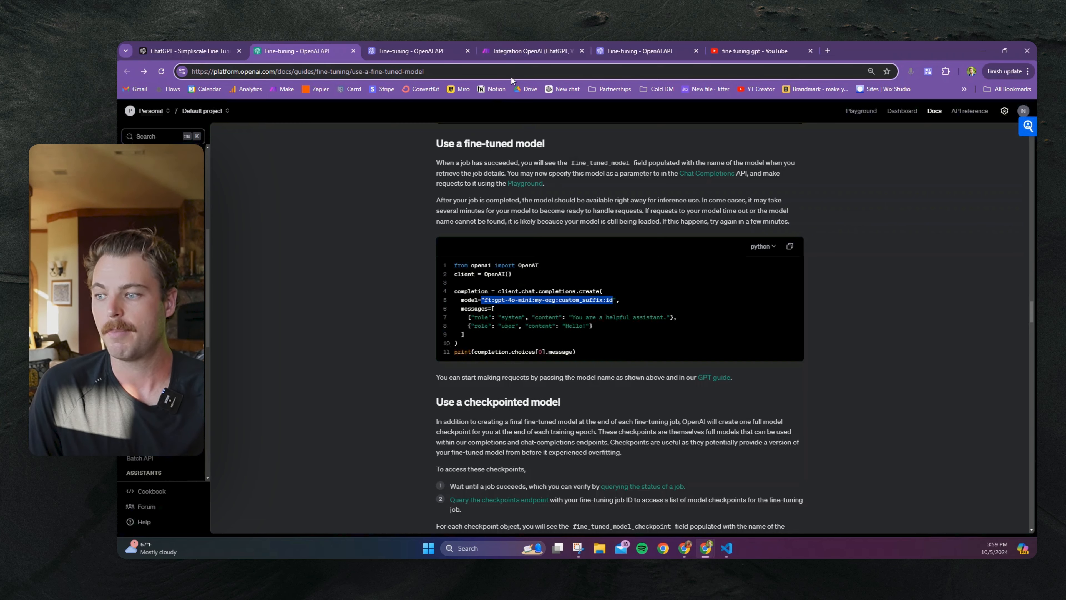
- Switch to the Make scenario, check the OpenAI module's fine-tuned model ID, message content and max tokens, and save the module settings
{"action": "left_click", "coordinate": [529, 51]}
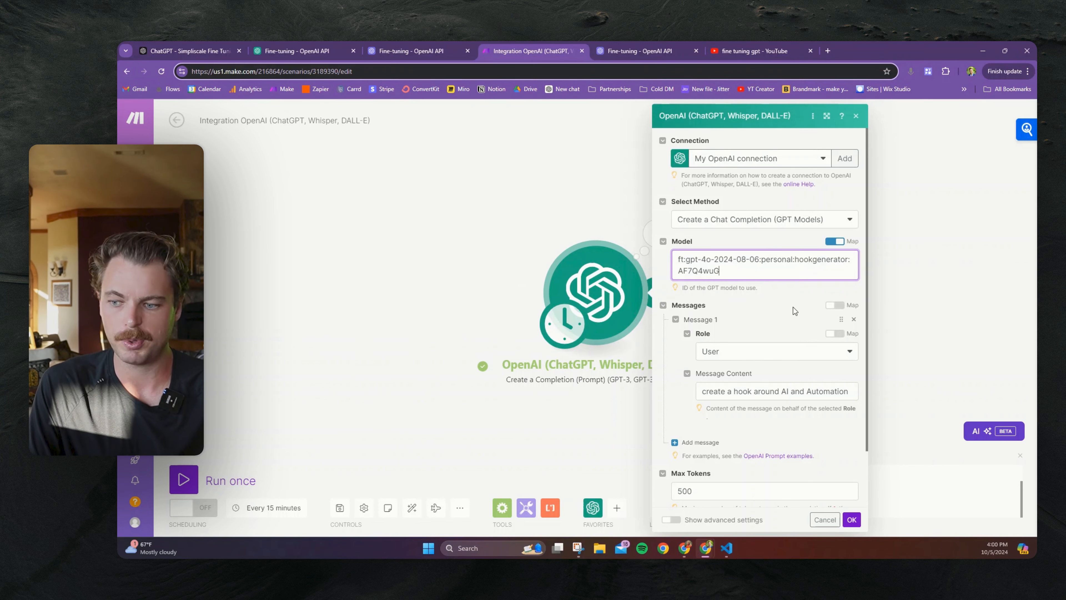
{"action": "scroll", "coordinate": [797, 441], "scroll_direction": "down", "scroll_amount": 2}
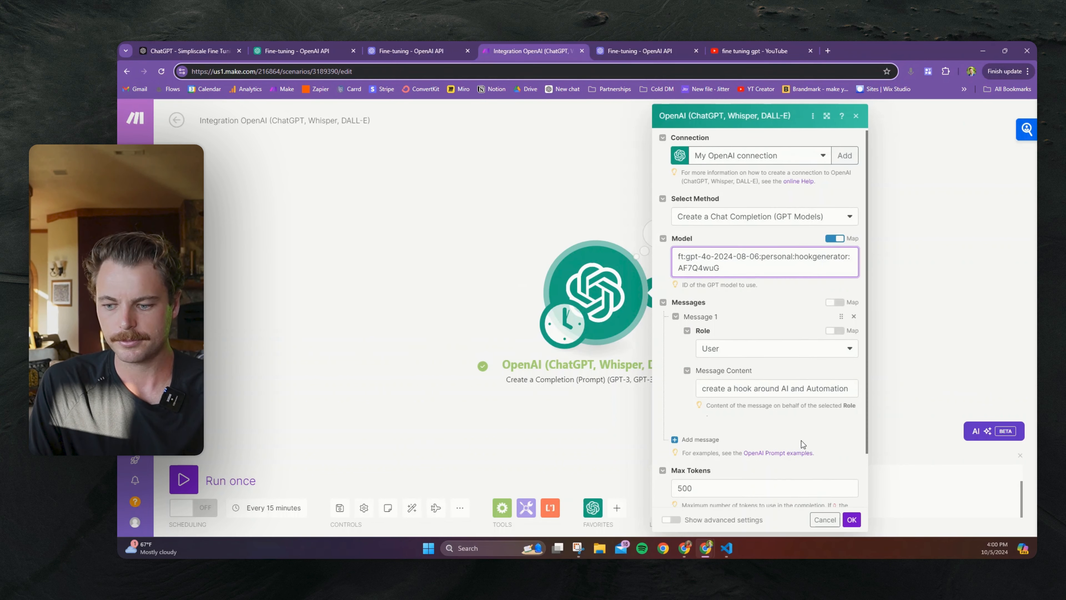
{"action": "left_click", "coordinate": [851, 519]}
{"action": "left_click", "coordinate": [785, 325]}
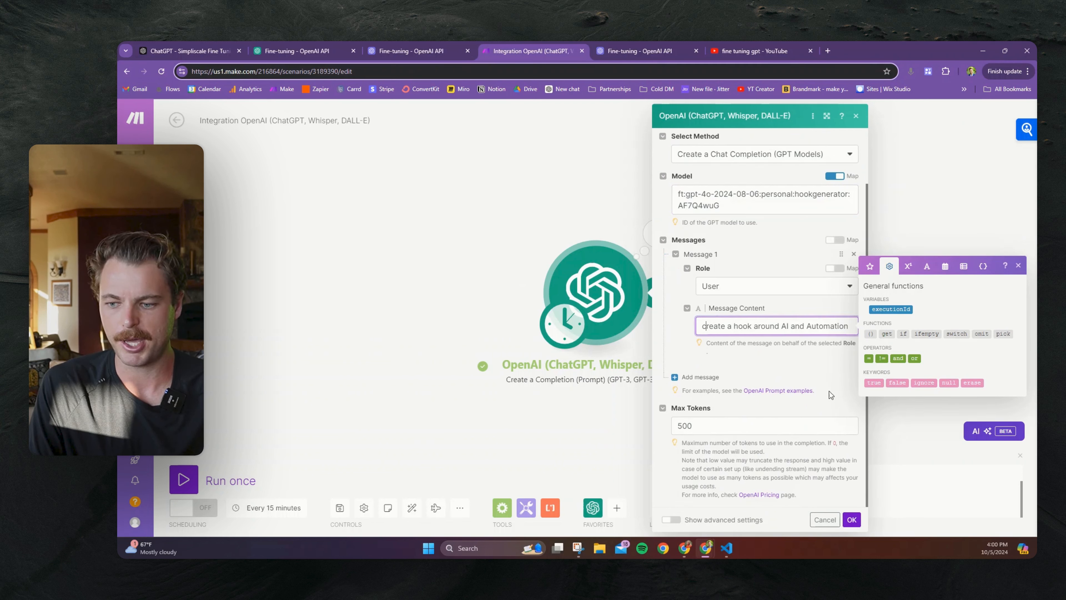
{"action": "left_click_drag", "start_coordinate": [748, 430], "coordinate": [676, 432]}
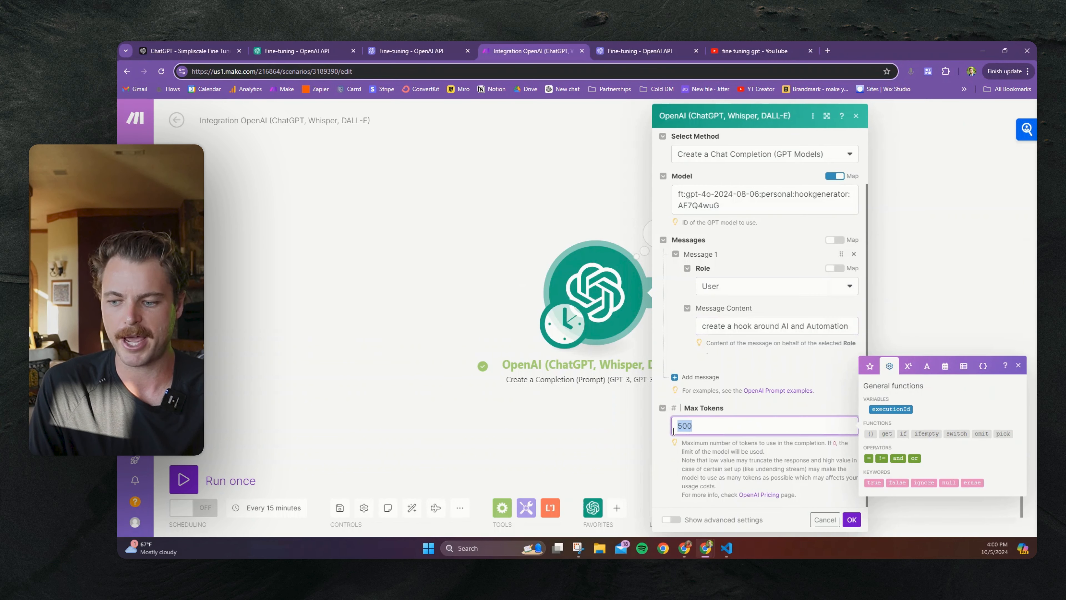
{"action": "left_click", "coordinate": [726, 485]}
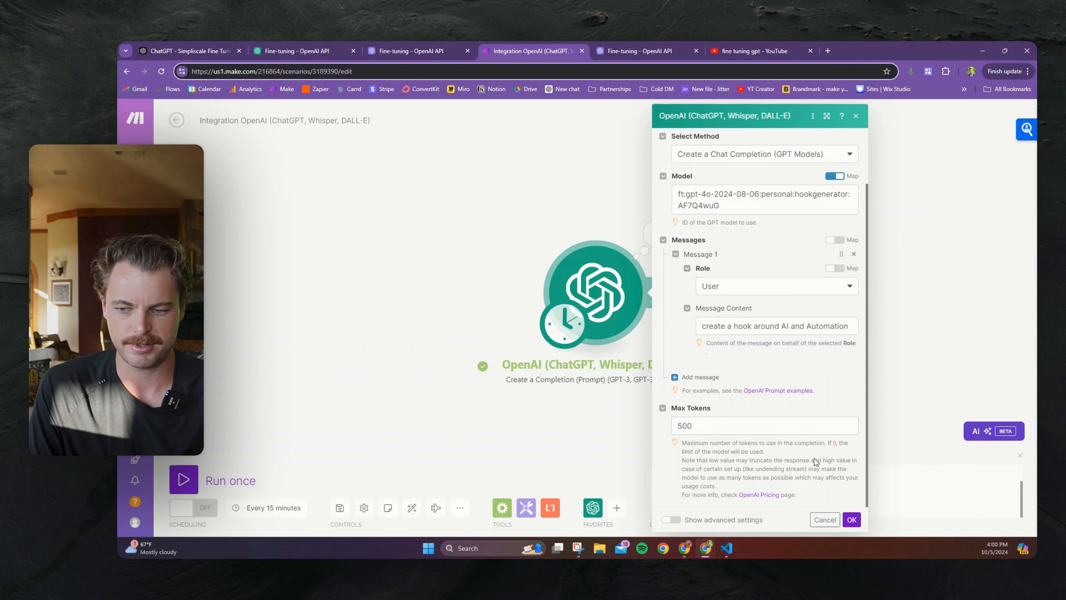
{"action": "left_click", "coordinate": [852, 521]}
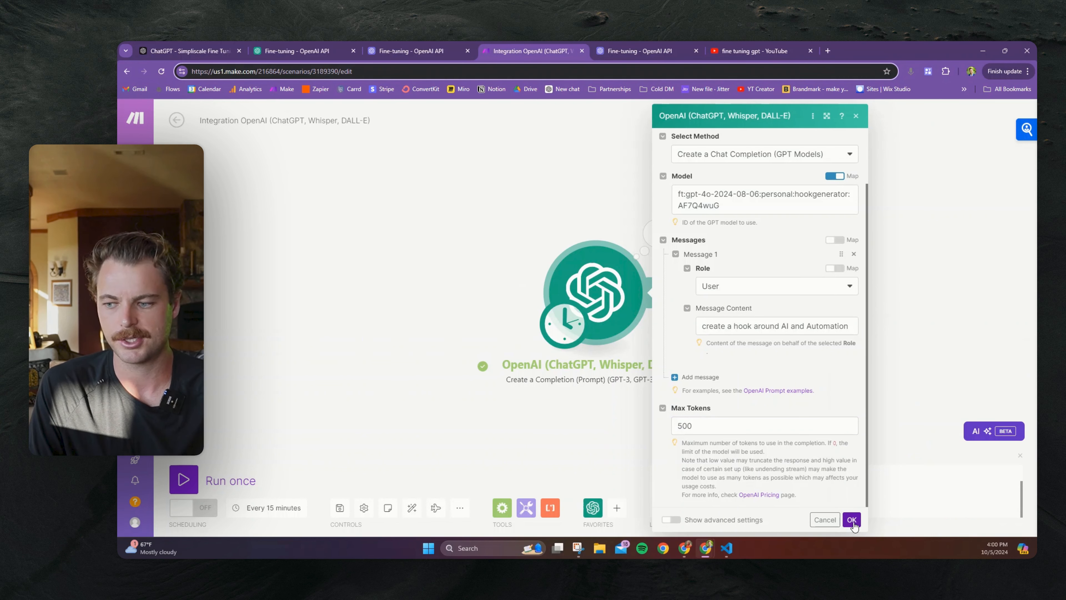
- Run only the OpenAI module and highlight the generated hook in the output bundle's Result
{"action": "right_click", "coordinate": [600, 310]}
{"action": "left_click", "coordinate": [642, 332]}
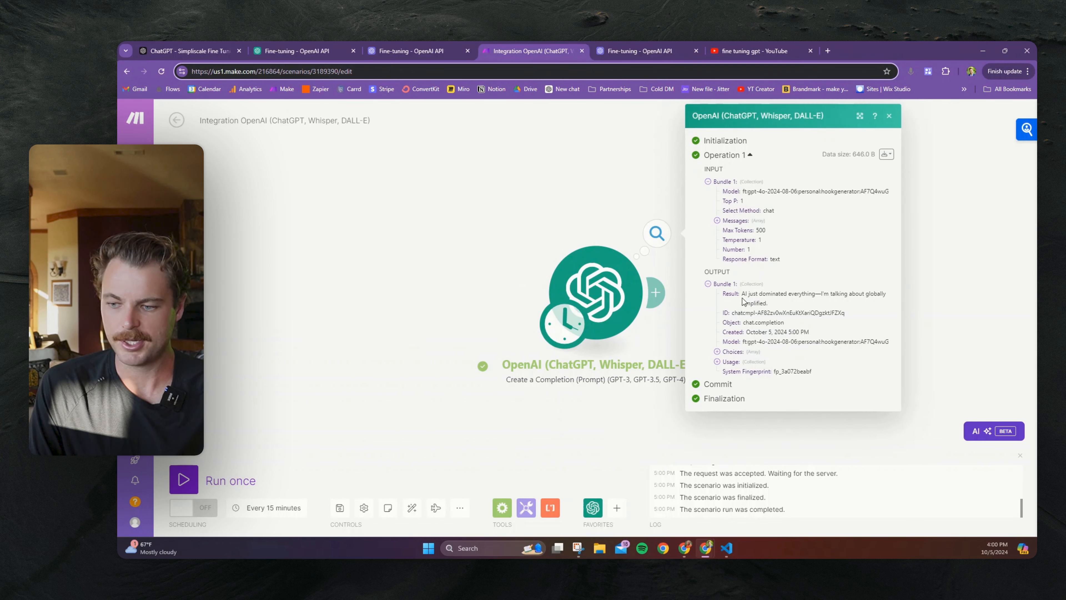
{"action": "triple_click", "coordinate": [749, 295]}
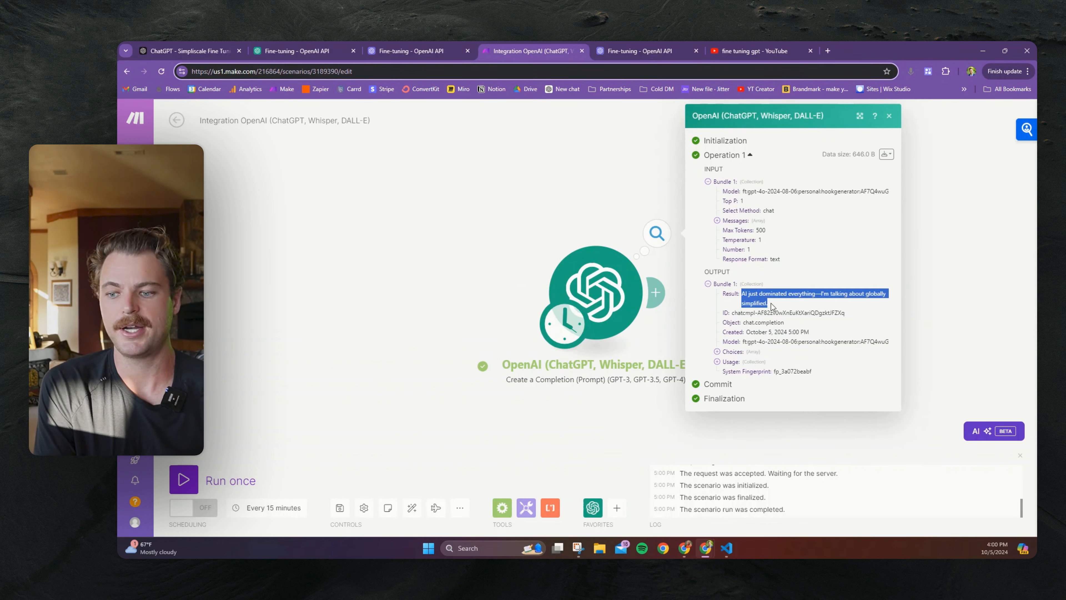